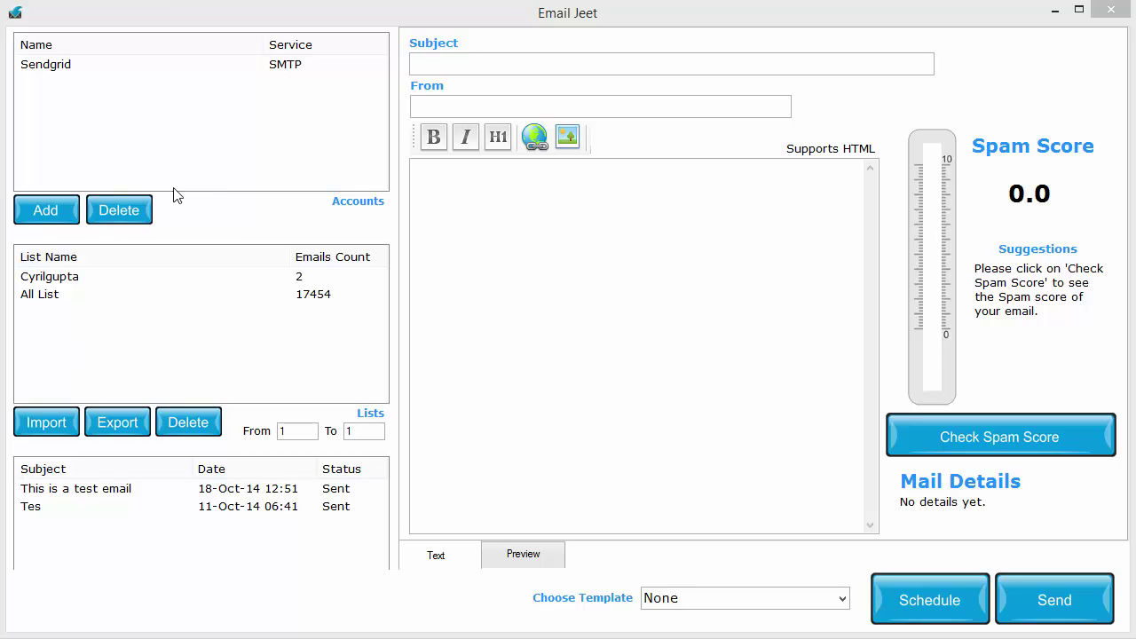
Open the new mail account form and review the fields for Mailgun, Mailjet, Amazon SES, Postmark and Sendgrid
click(76, 210)
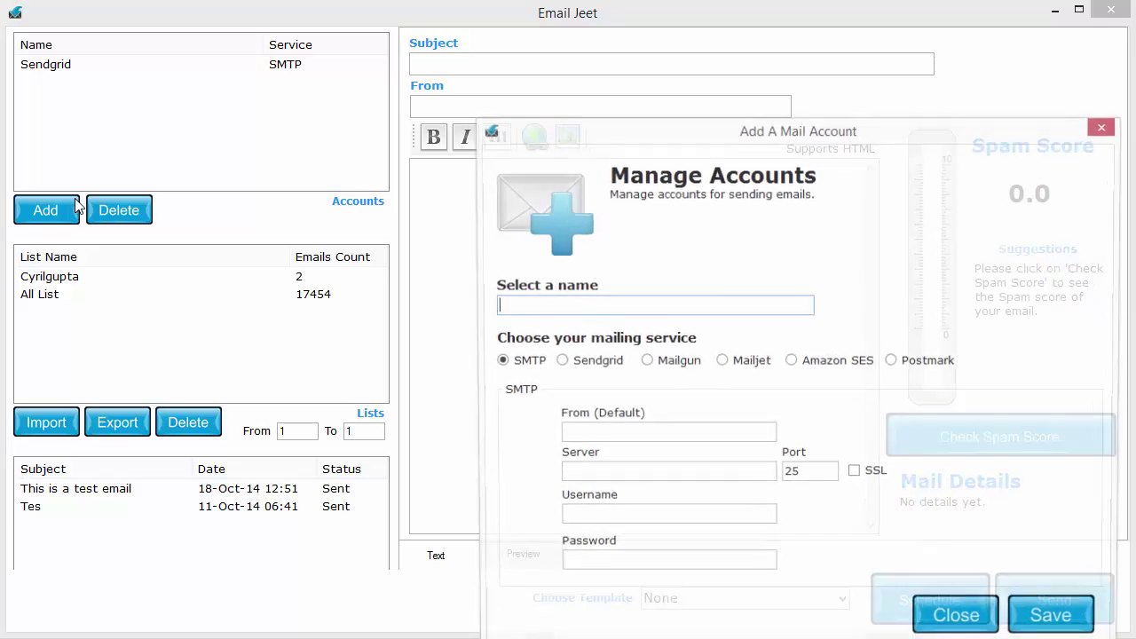
drag(585, 130, 435, 27)
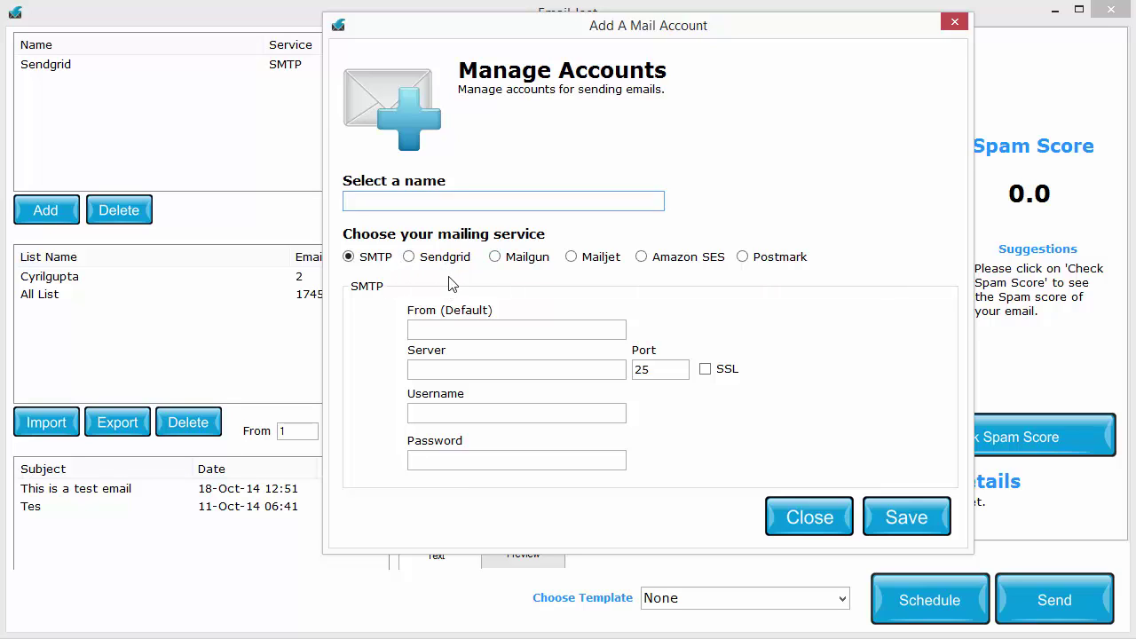
click(520, 261)
click(585, 260)
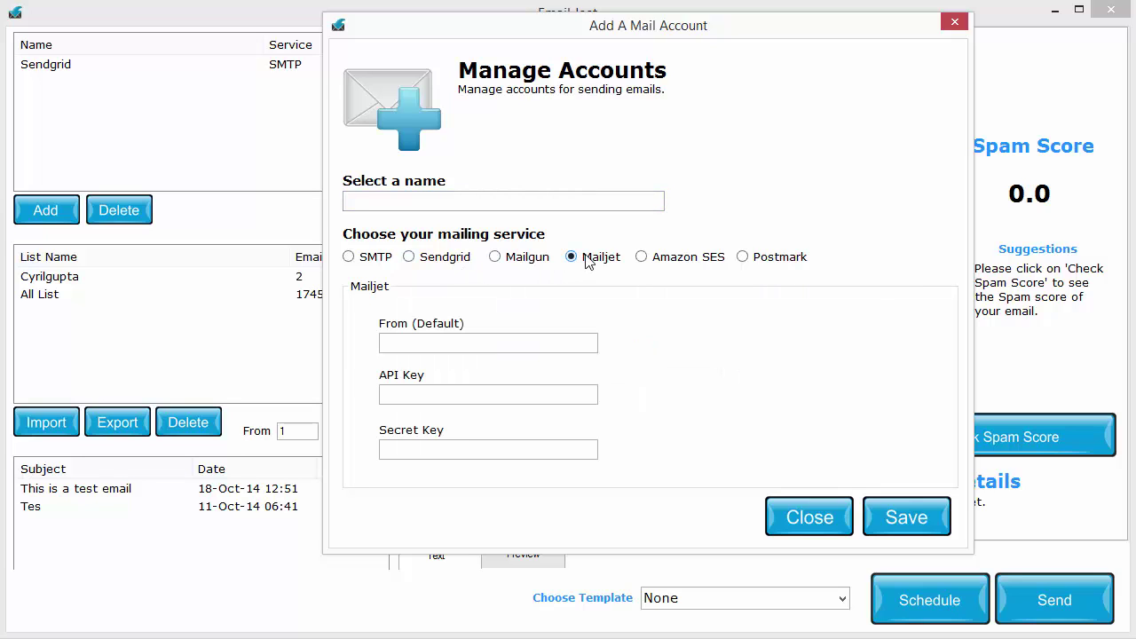
click(674, 266)
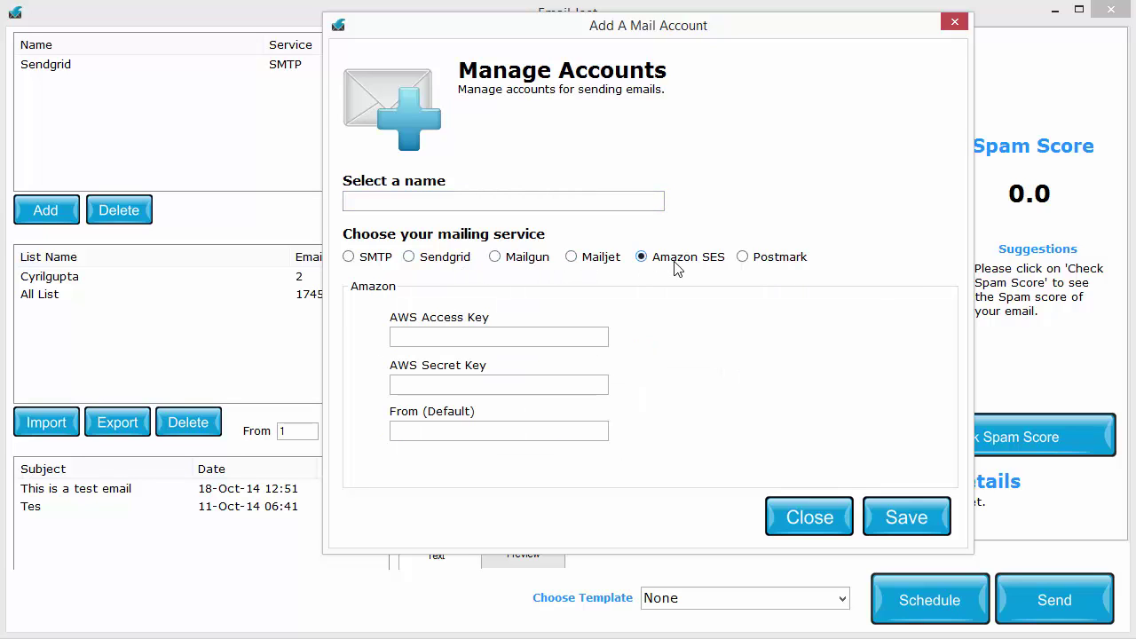
click(783, 264)
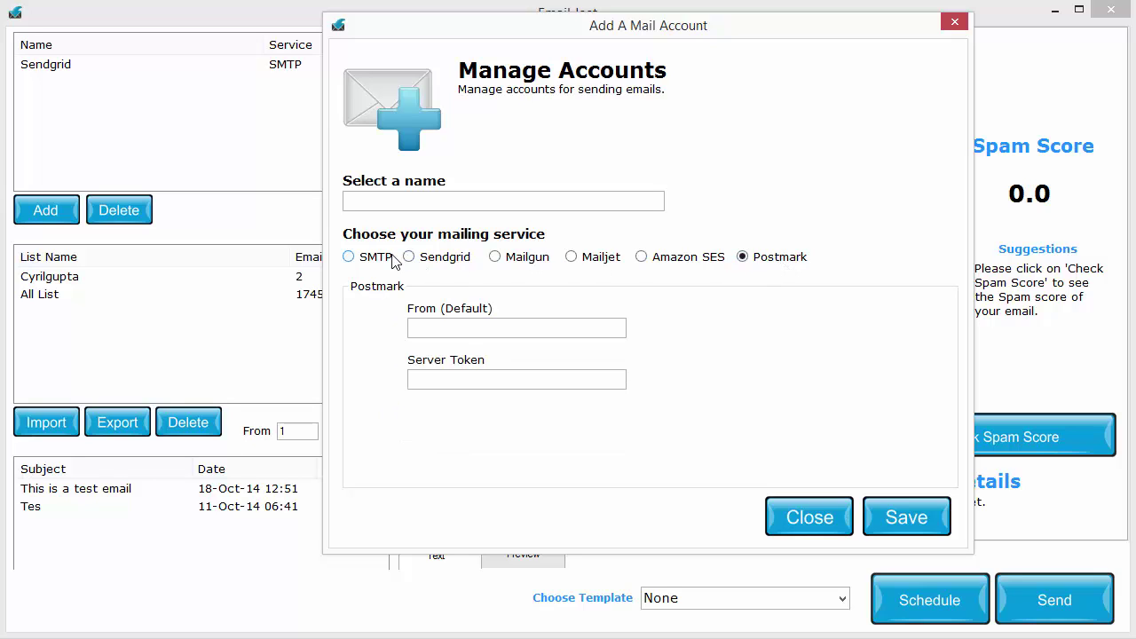
click(459, 262)
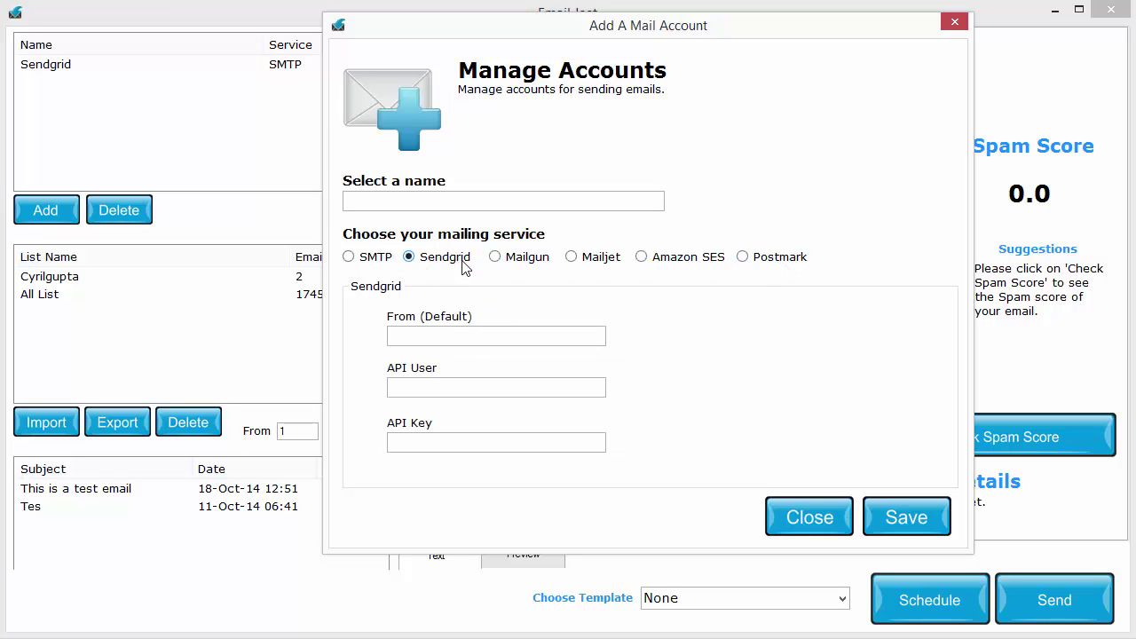
click(541, 262)
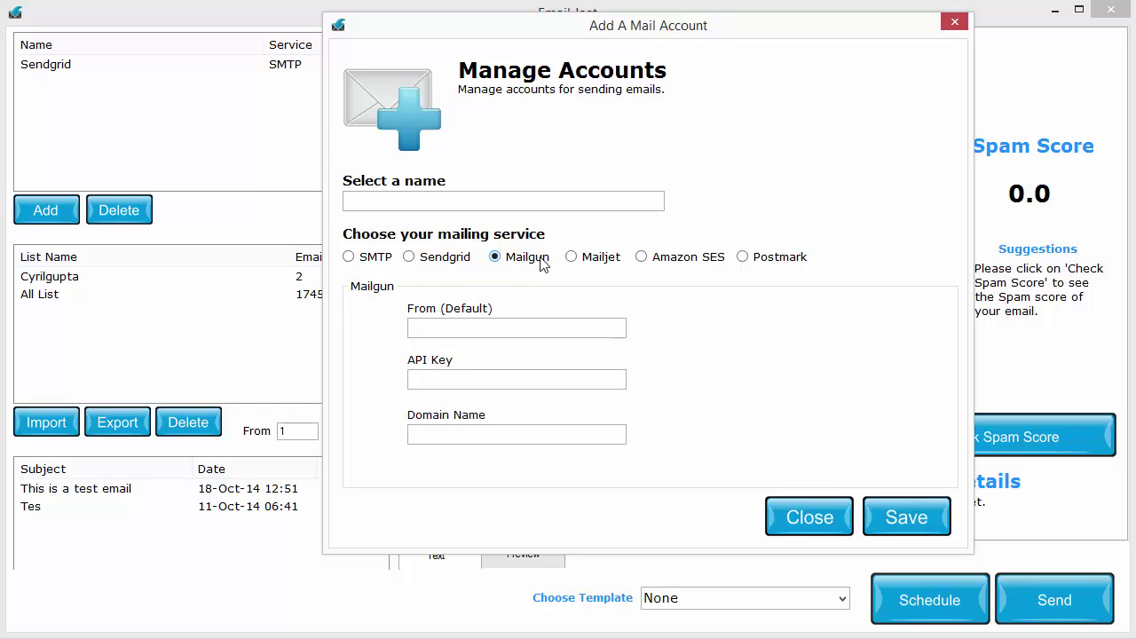
click(616, 266)
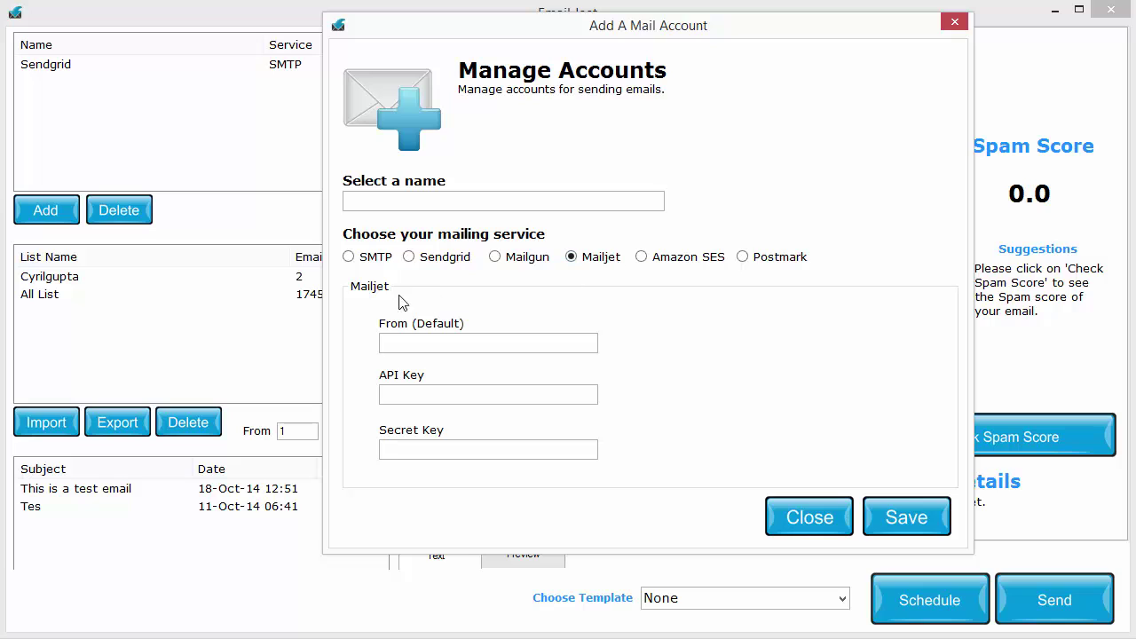
Compare the mailing service options from Sendgrid to Postmark again and examine Mailjet's default sender, API key and secret key fields
click(453, 259)
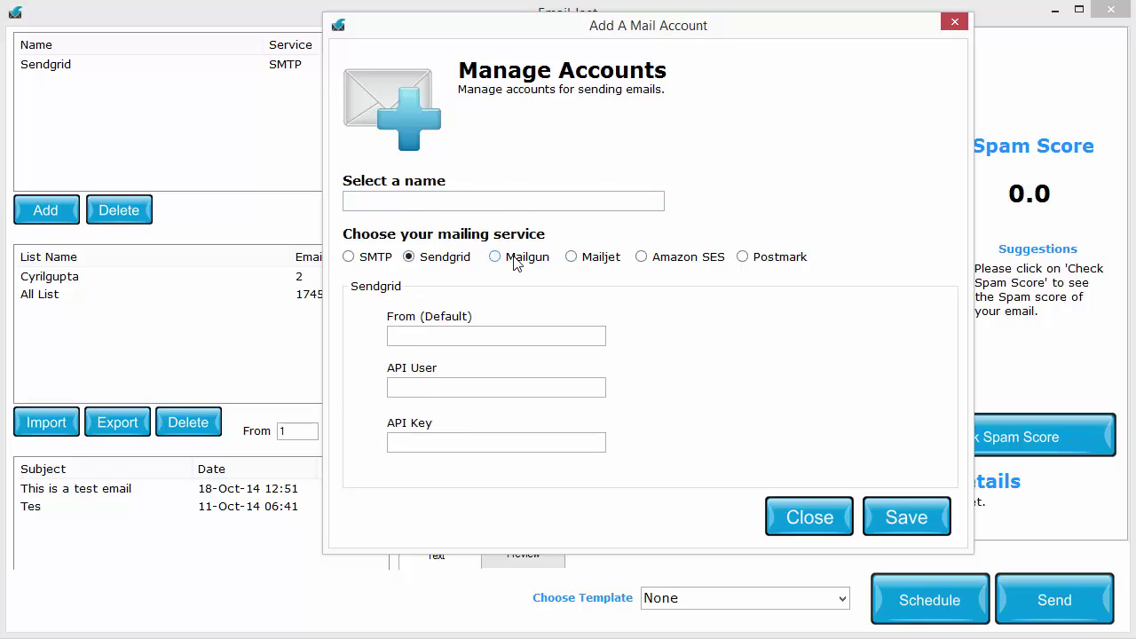
click(518, 260)
click(618, 261)
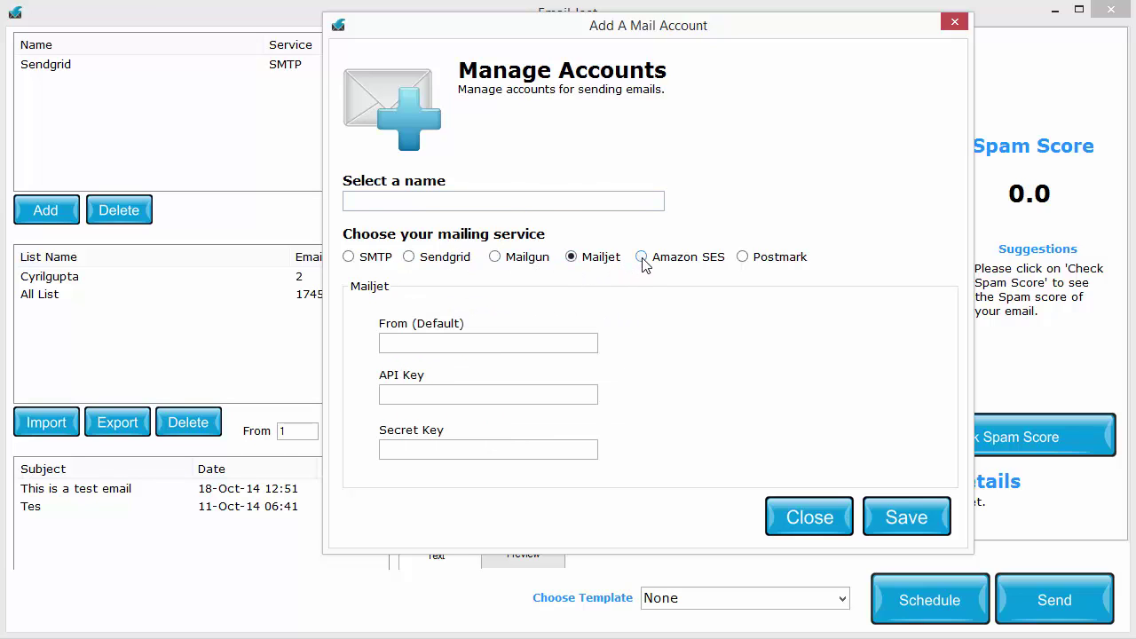
click(643, 260)
click(751, 264)
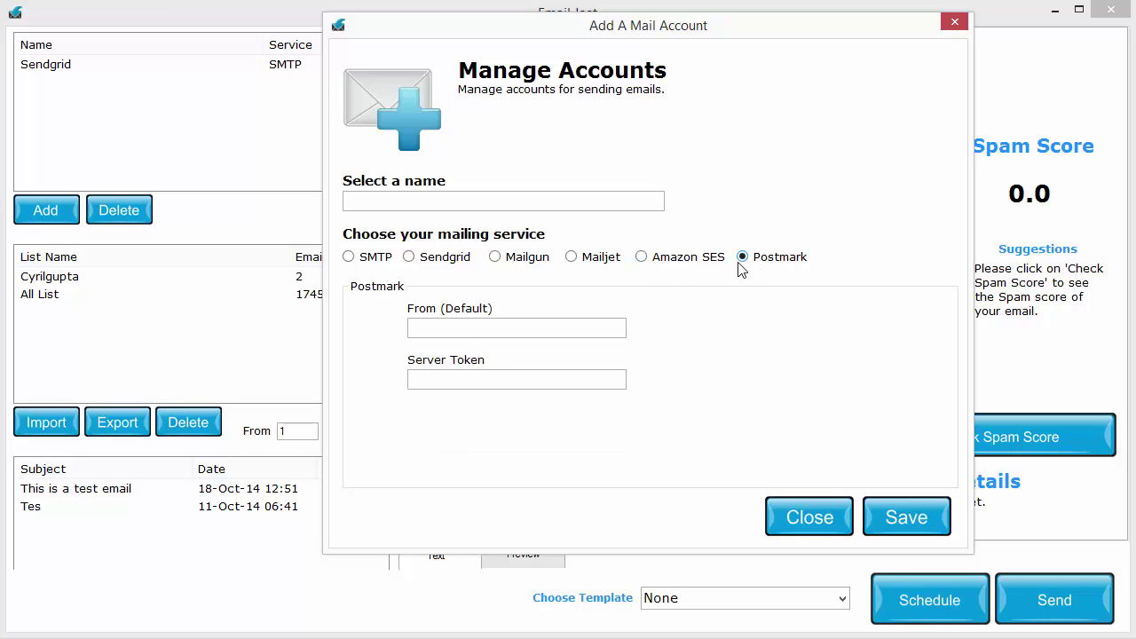
click(681, 272)
click(610, 260)
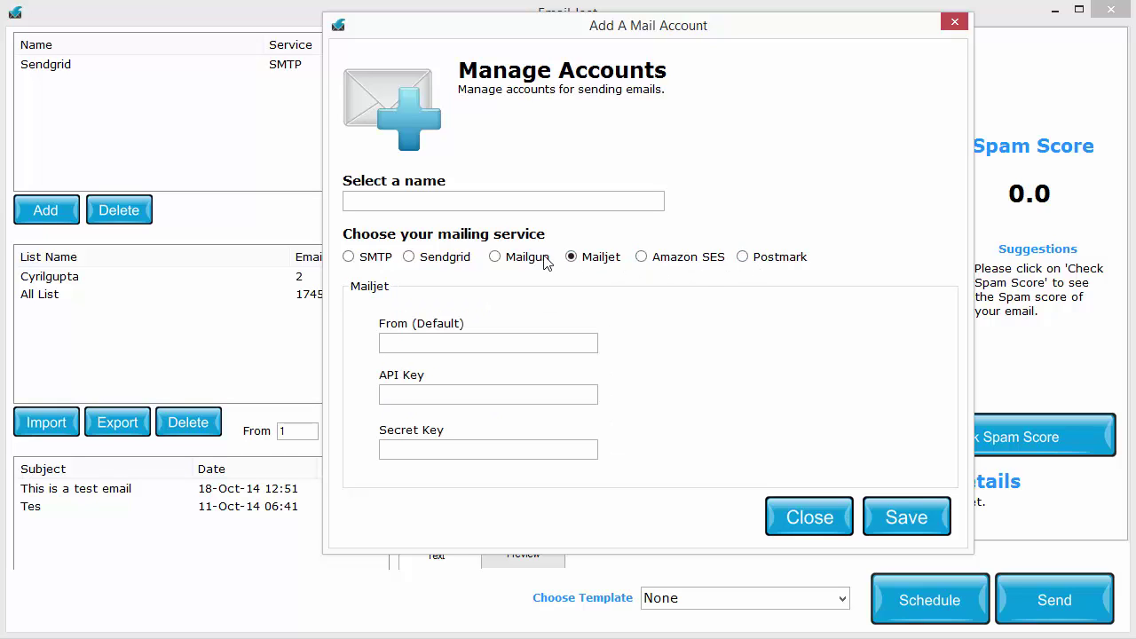
click(497, 345)
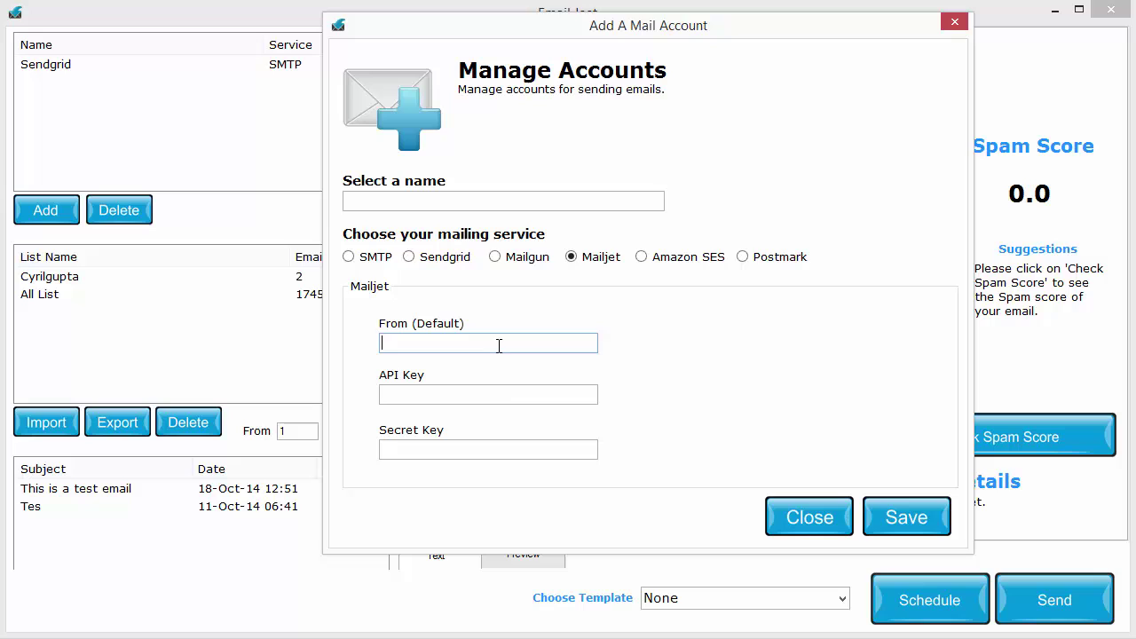
click(505, 398)
click(495, 450)
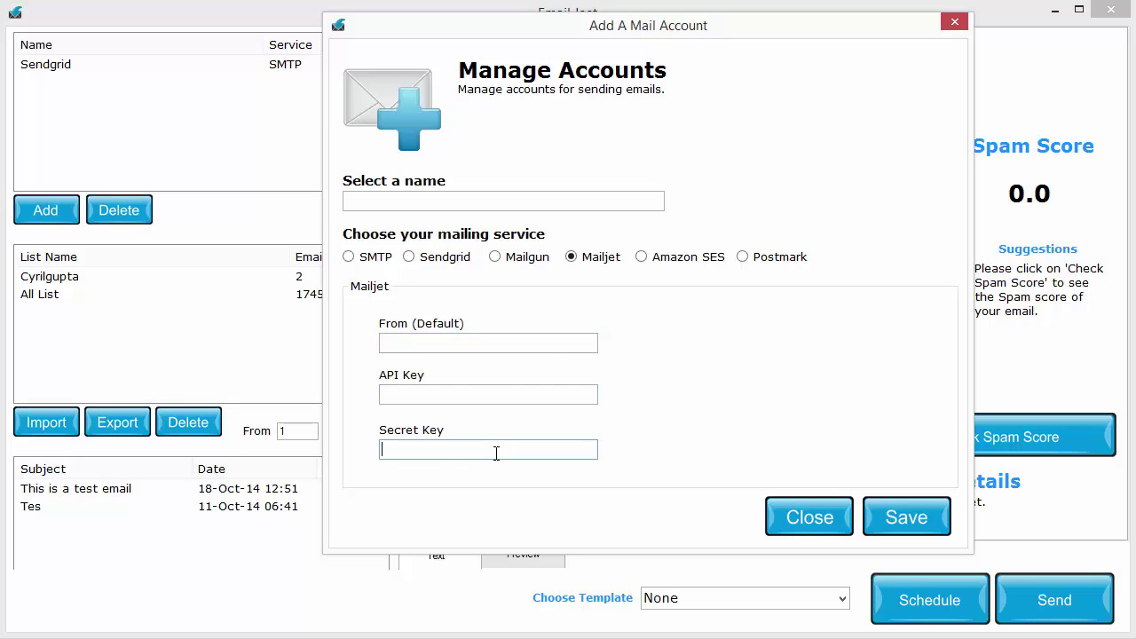
click(909, 522)
Switch the mailing service to SMTP, examine its sender and server fields, and close the account form without saving
click(377, 260)
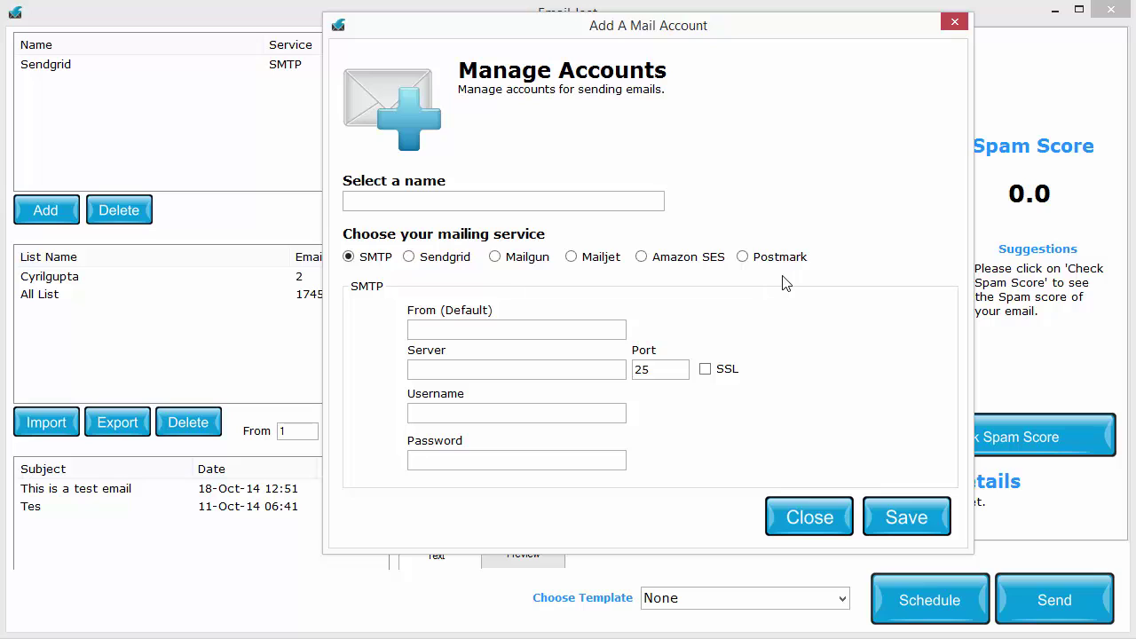
click(563, 333)
key(Tab)
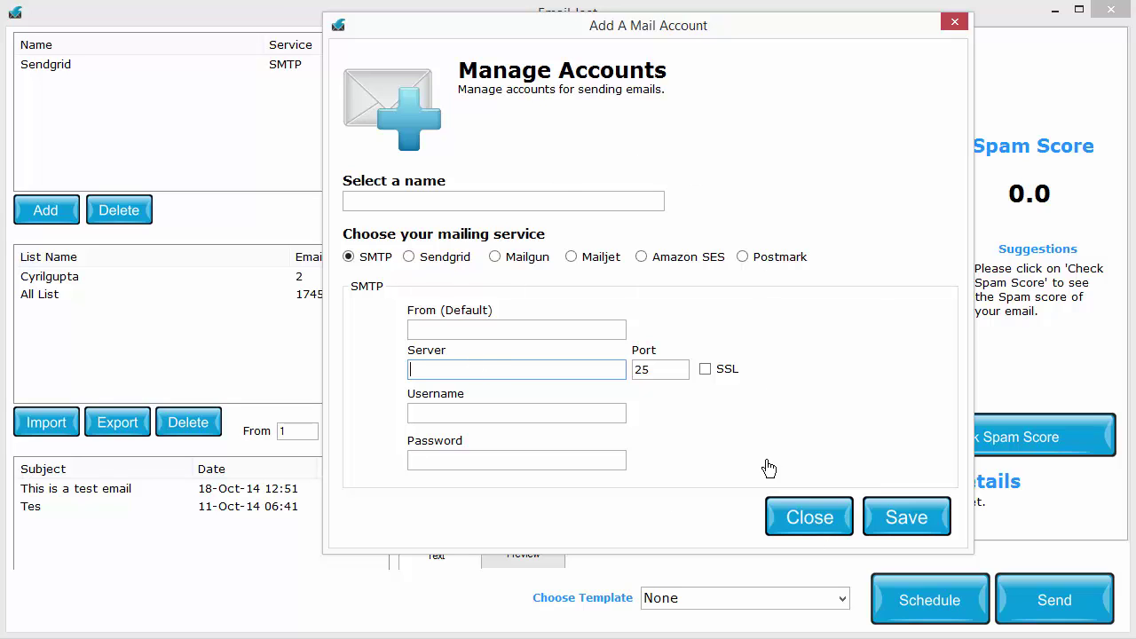
click(786, 516)
Select the existing Sendgrid account as the sending account, leaving the account form without adding another one
click(86, 77)
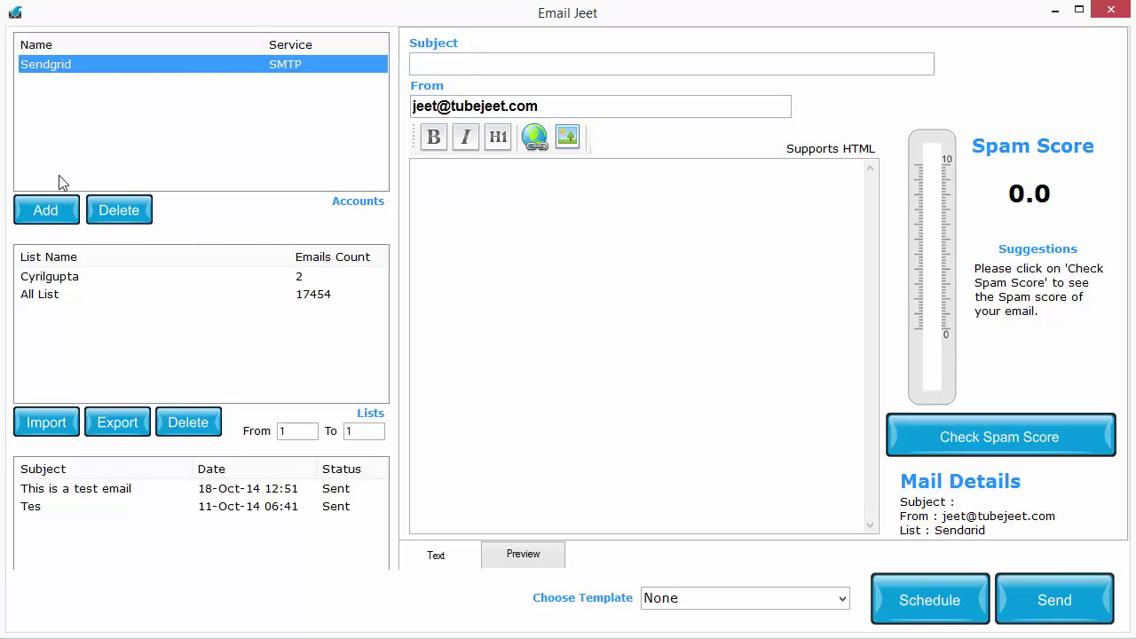
click(48, 210)
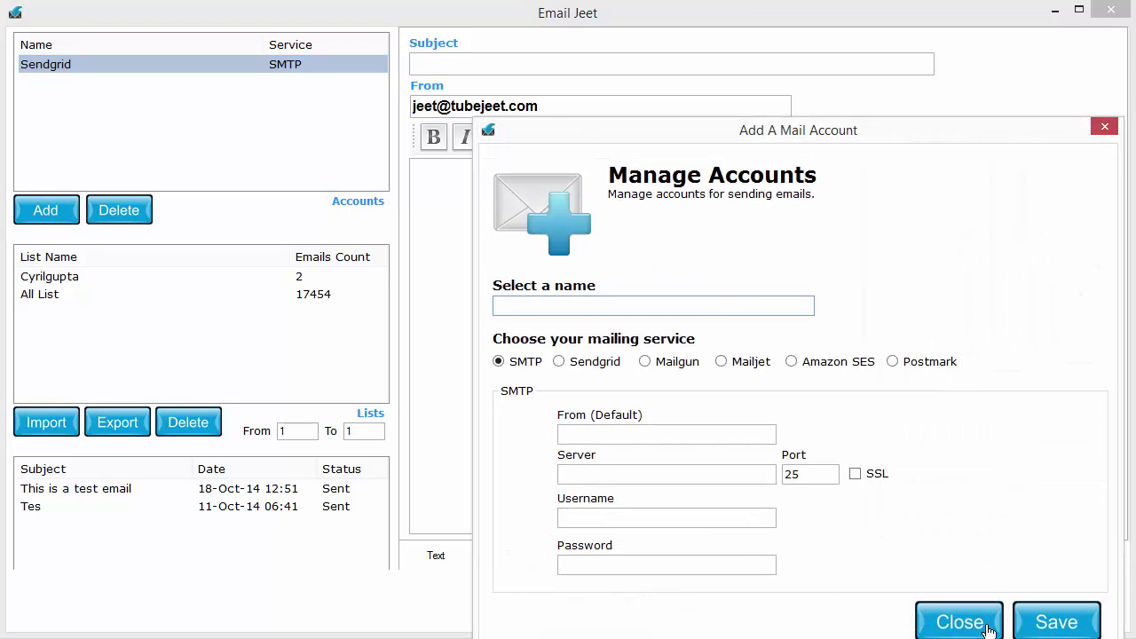
click(973, 624)
click(108, 64)
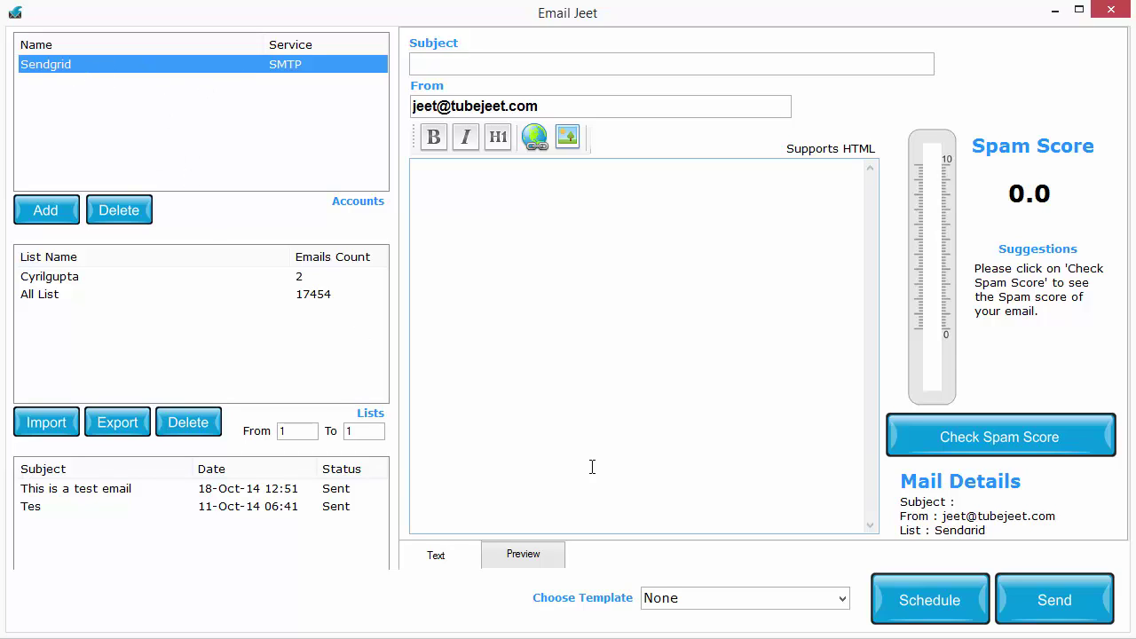
click(661, 472)
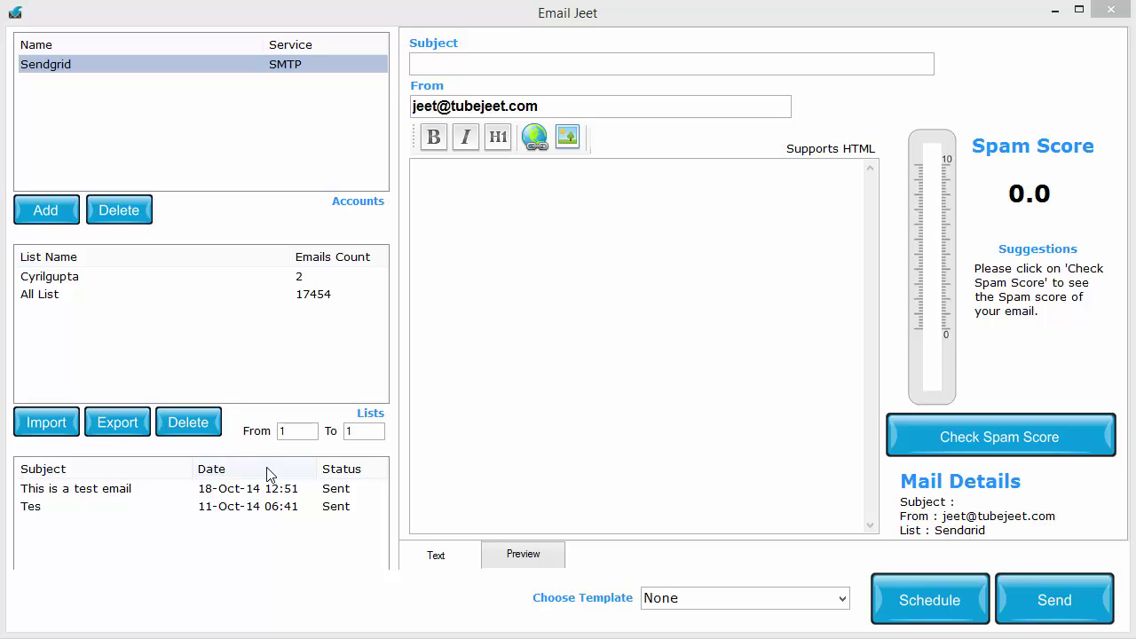
Start importing a new email list and name it My New List
click(69, 429)
click(69, 432)
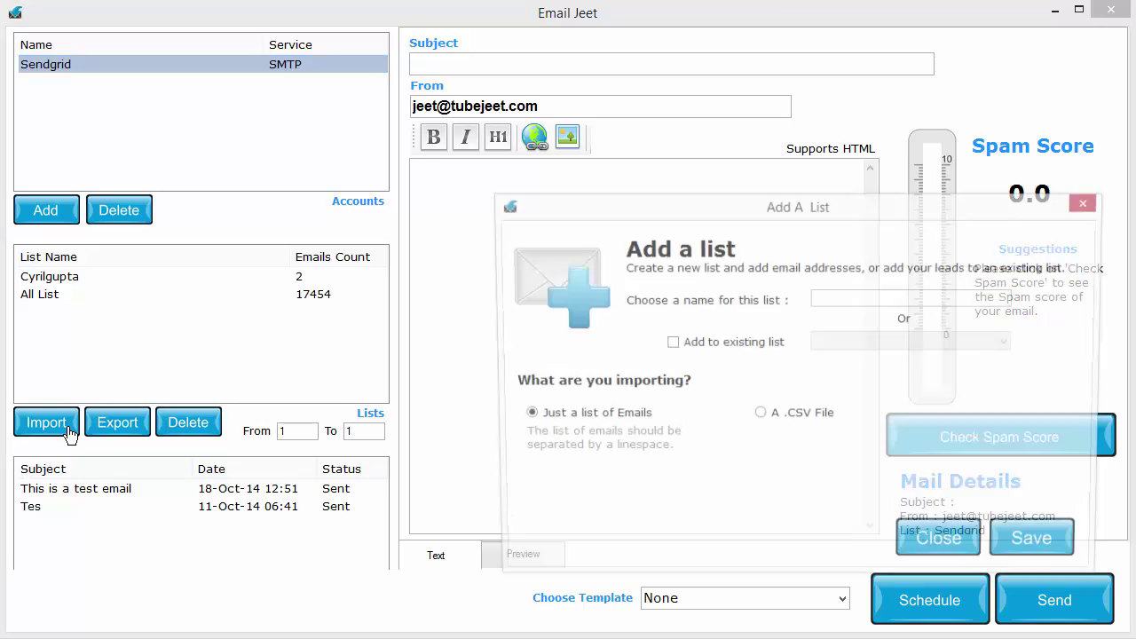
drag(692, 208, 560, 142)
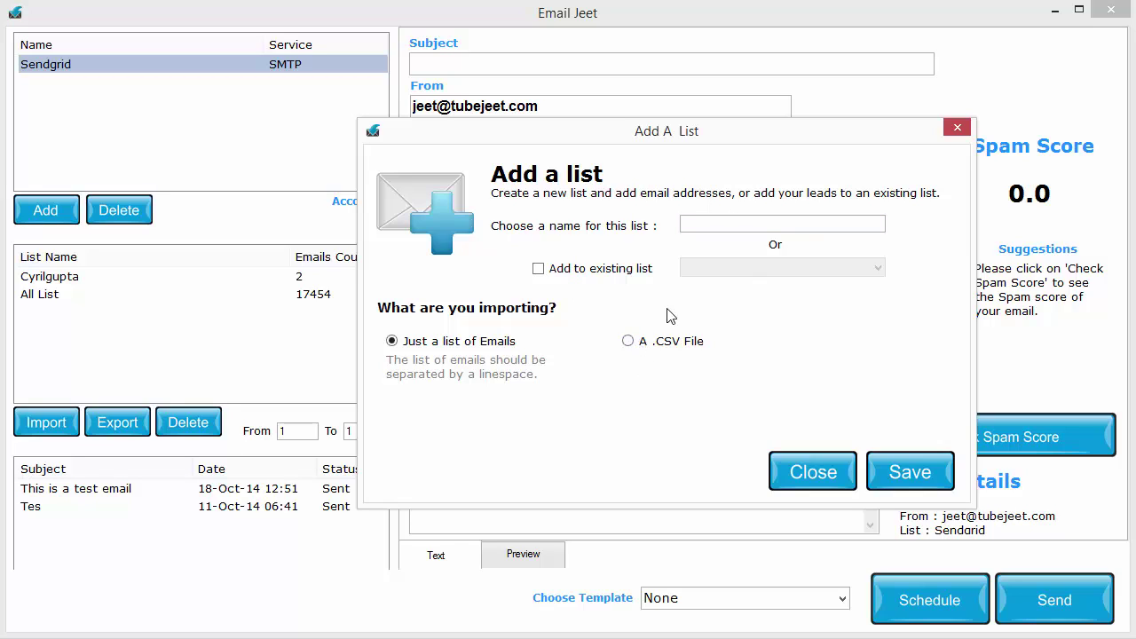
click(701, 224)
text(e)
key(BackSpace)
text(New List)
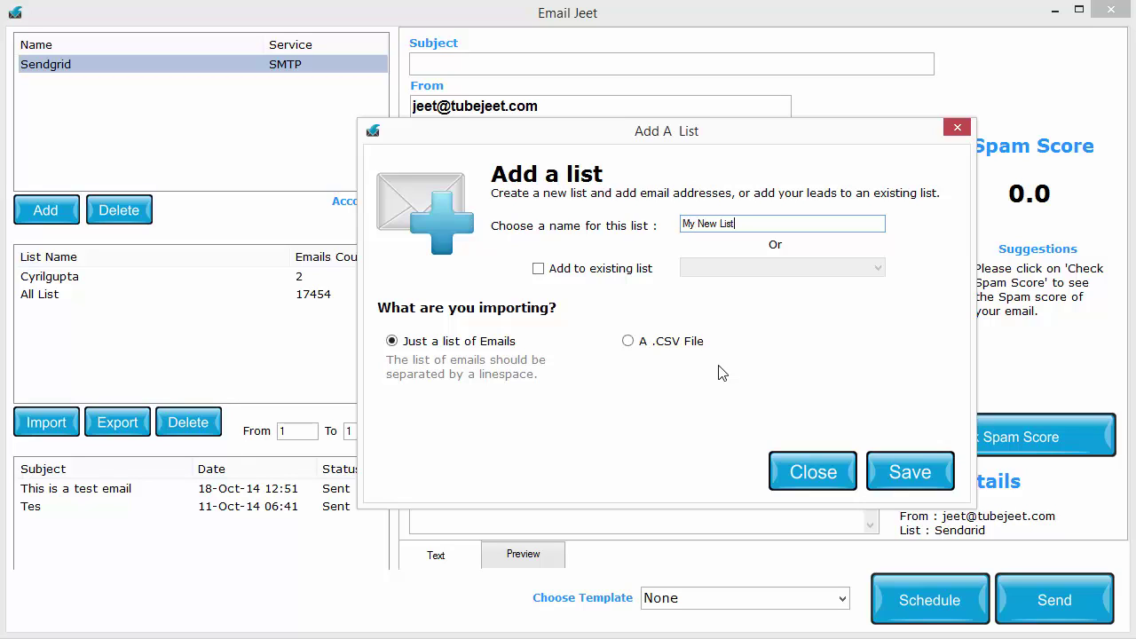
Try the option to add the leads to an existing list, check the available lists, and turn the option off
click(609, 269)
click(772, 269)
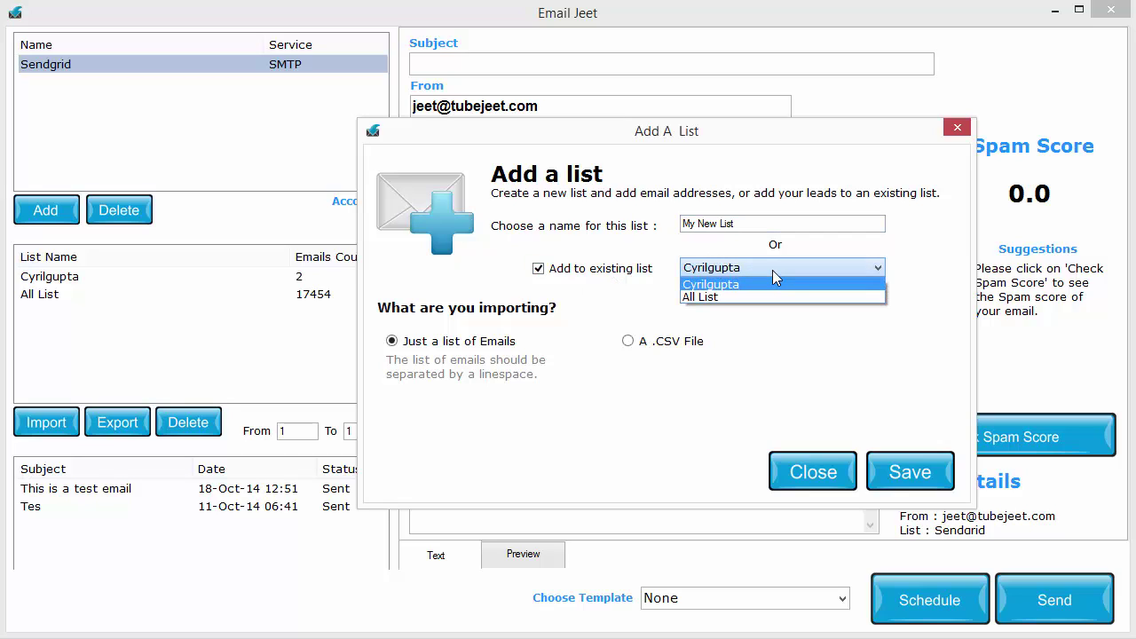
click(772, 272)
click(538, 268)
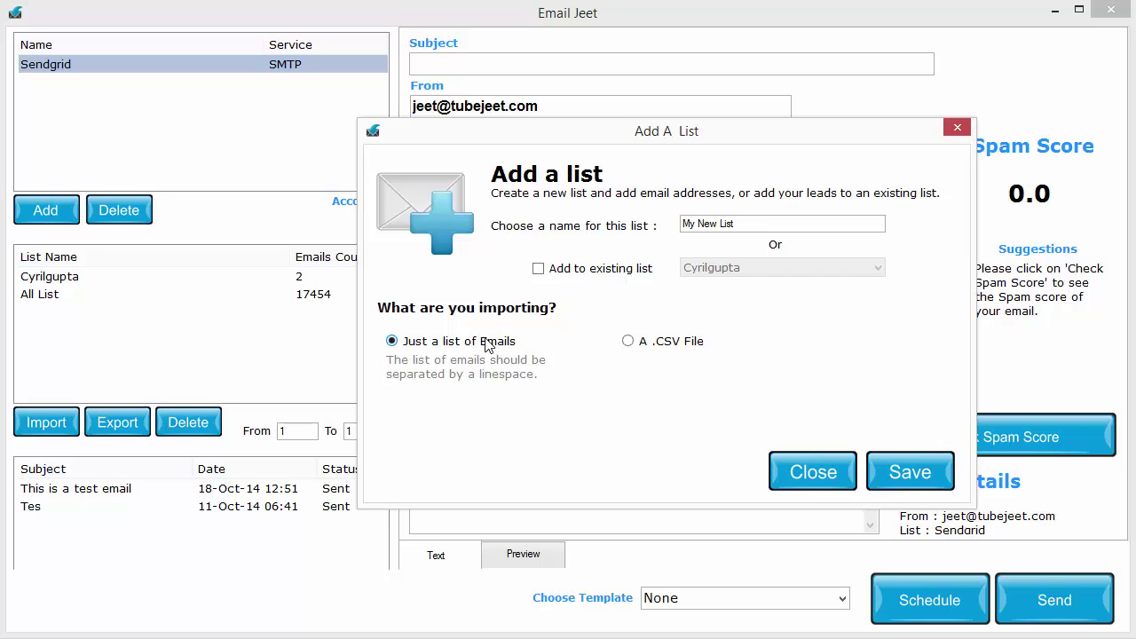
Try the CSV file import type with a comma delimiter and the first row set as field names
click(657, 342)
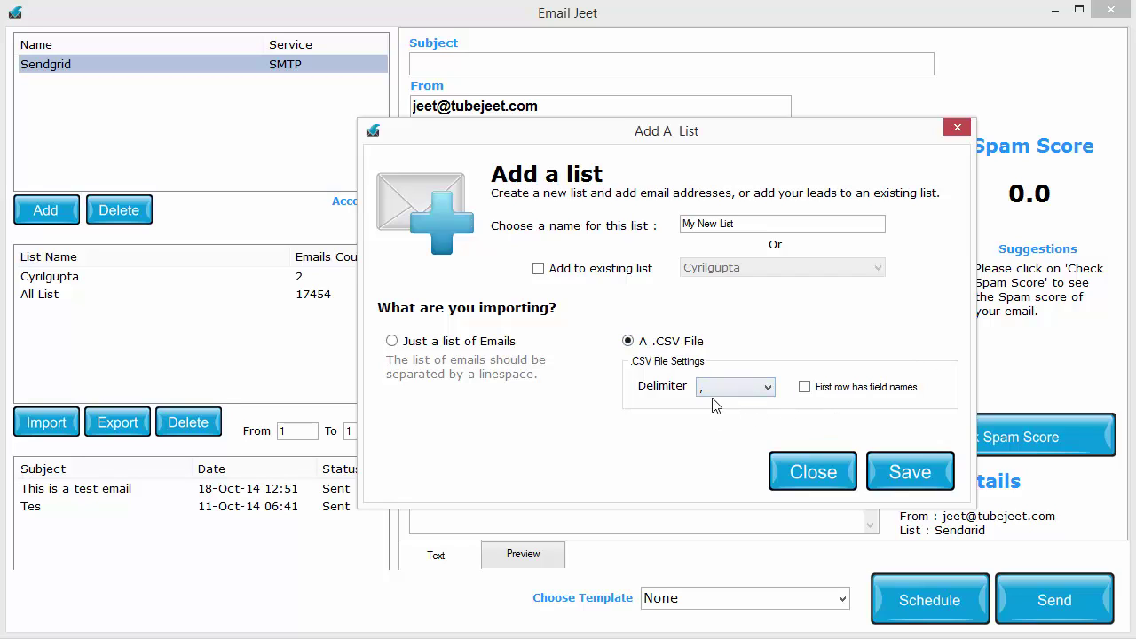
click(742, 392)
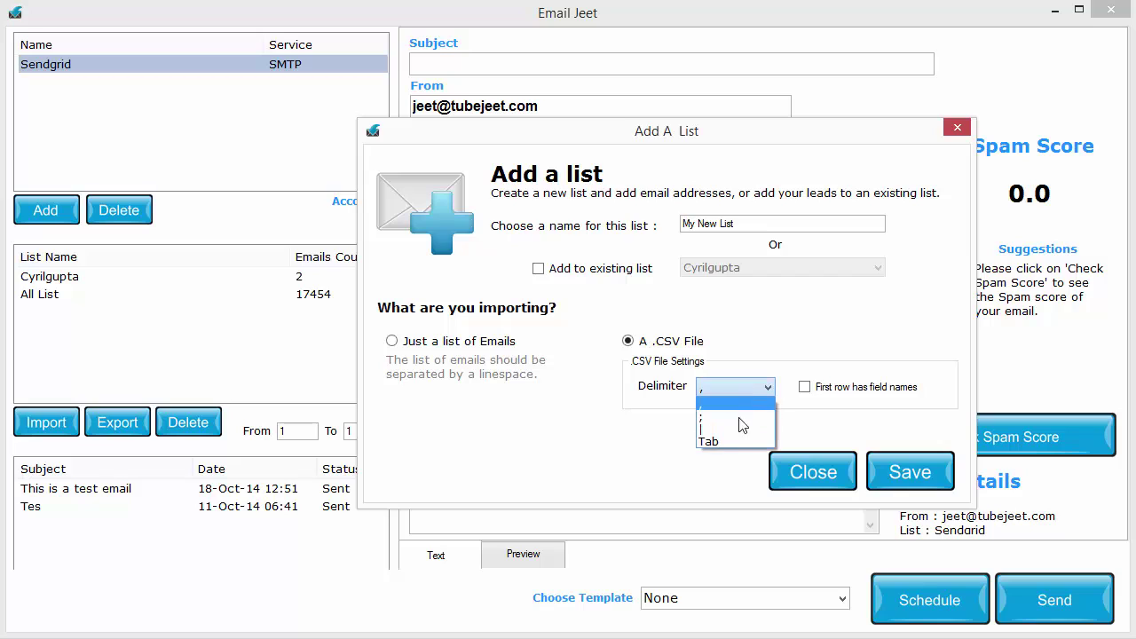
click(748, 397)
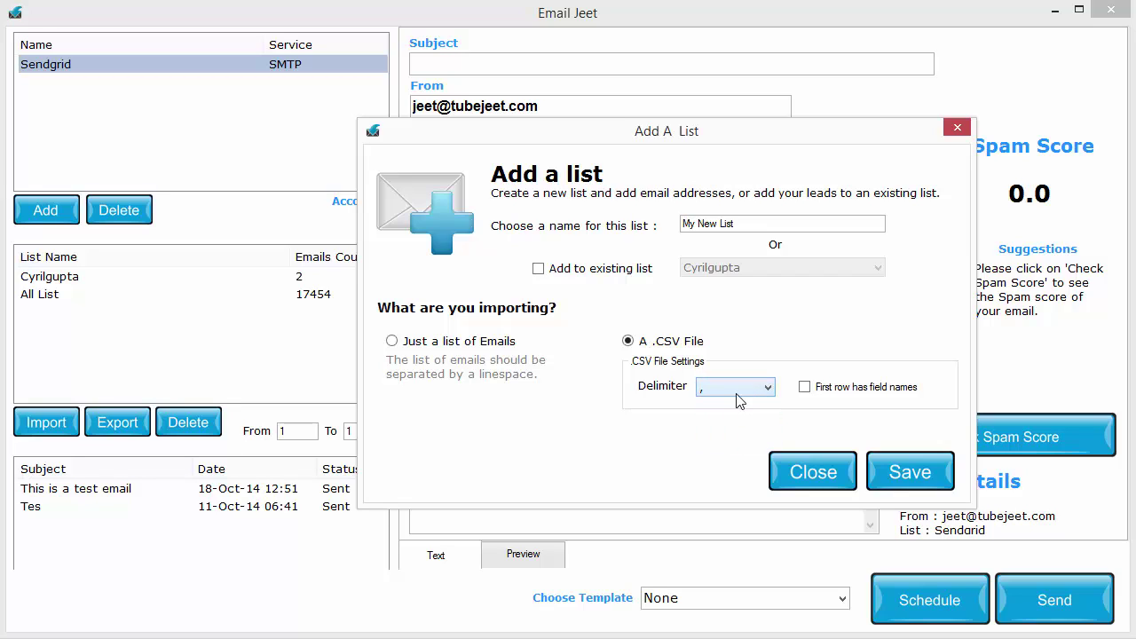
click(855, 394)
click(712, 387)
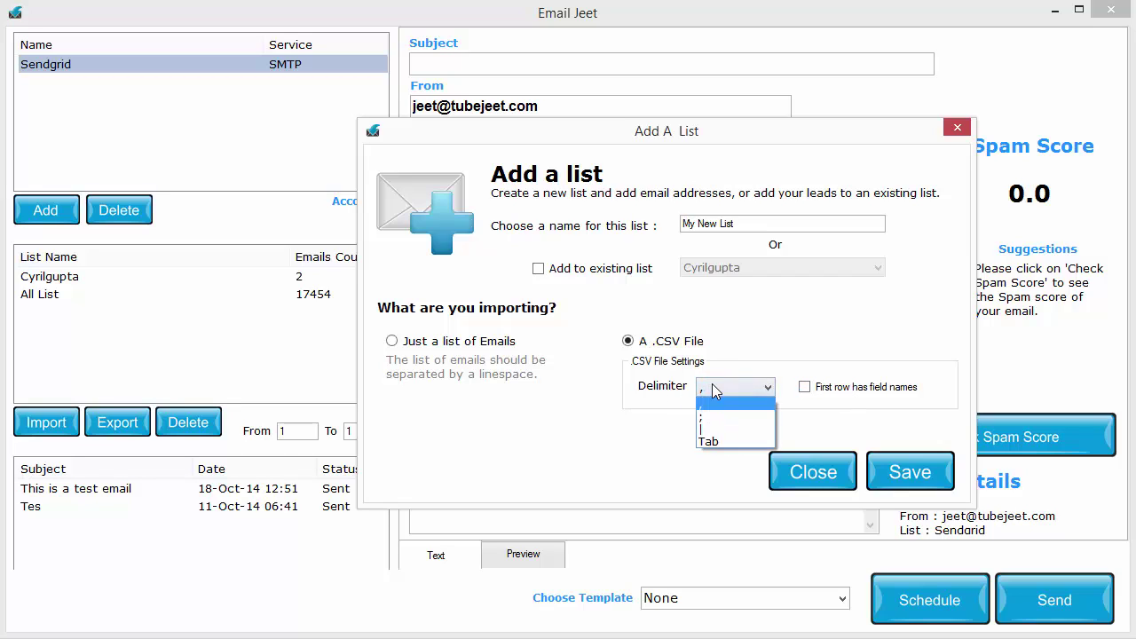
click(716, 388)
click(803, 389)
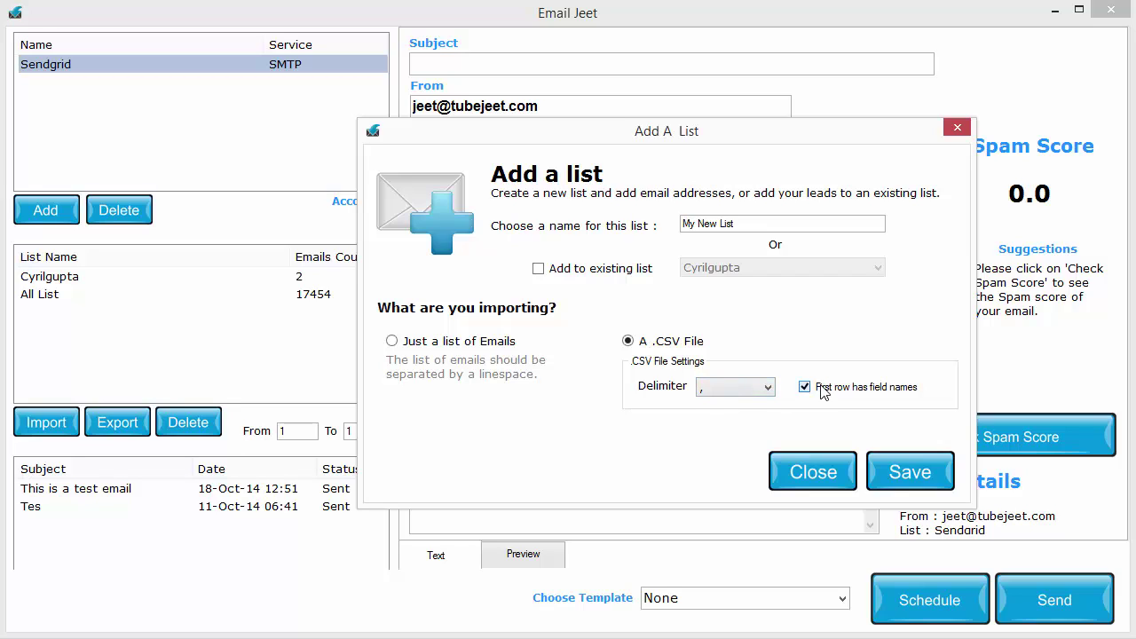
Set the import type to just a list of emails and import _Test List.txt from the Desktop
click(468, 346)
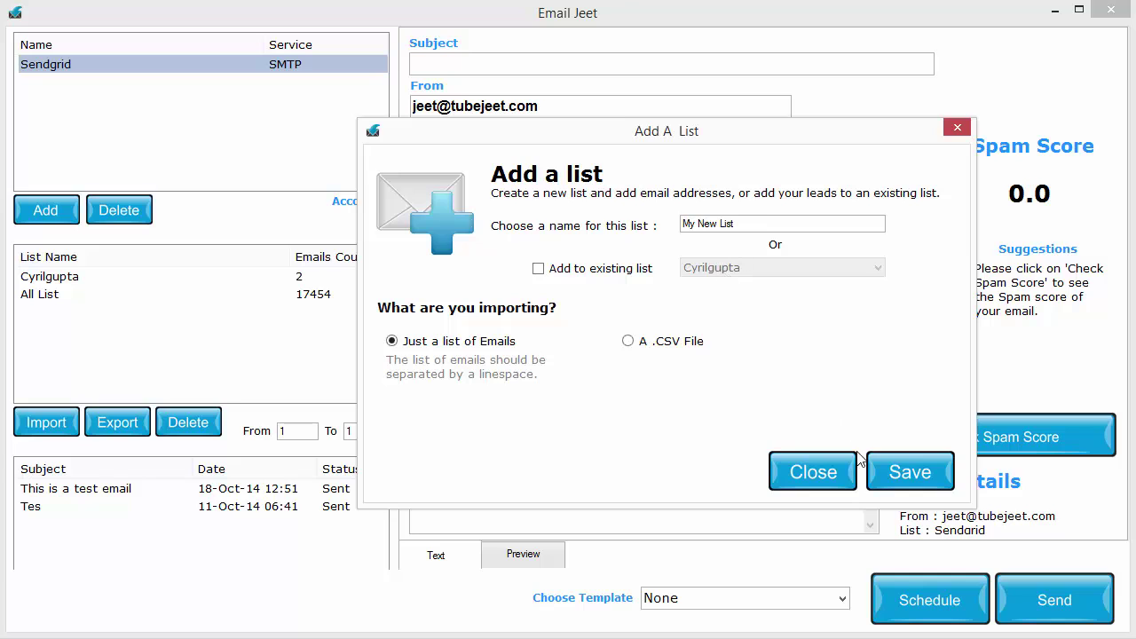
click(914, 481)
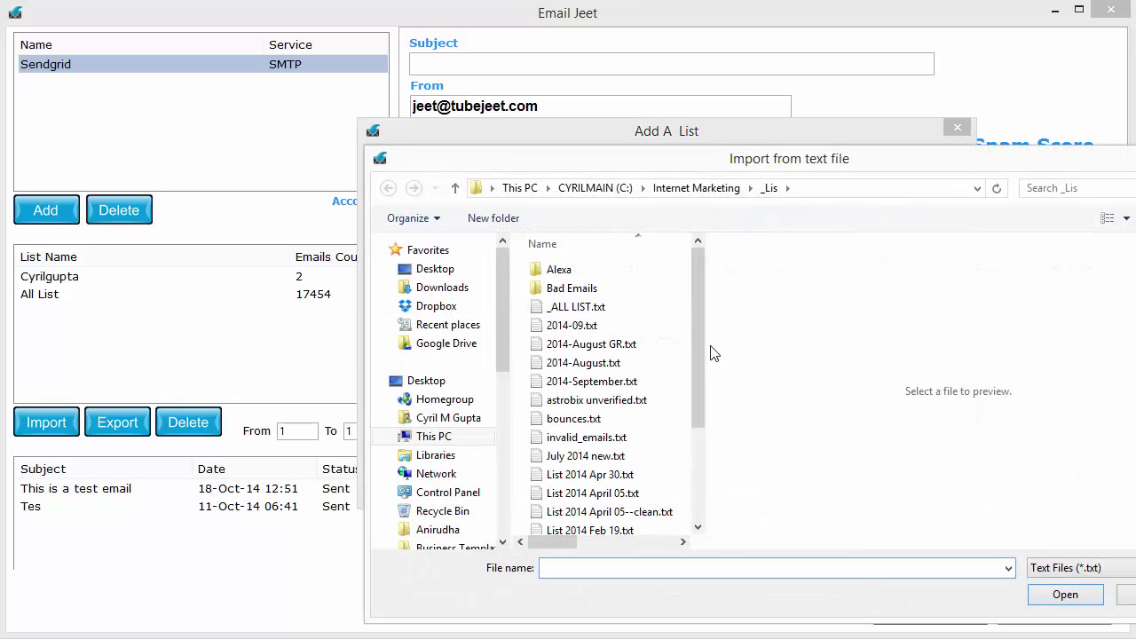
drag(702, 334, 700, 366)
click(467, 382)
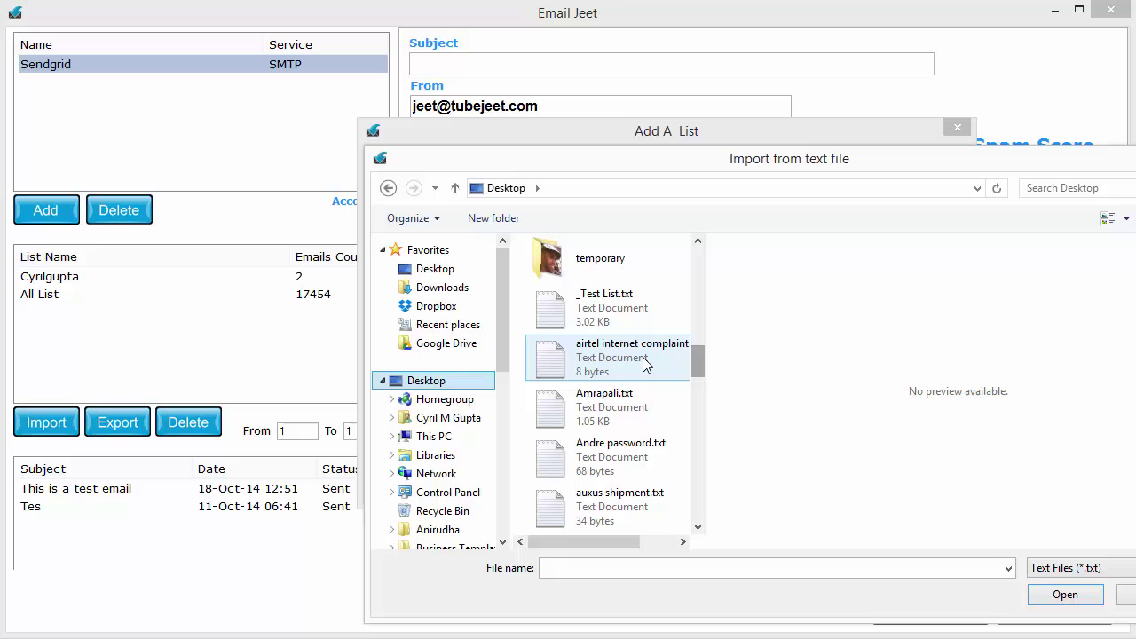
click(607, 313)
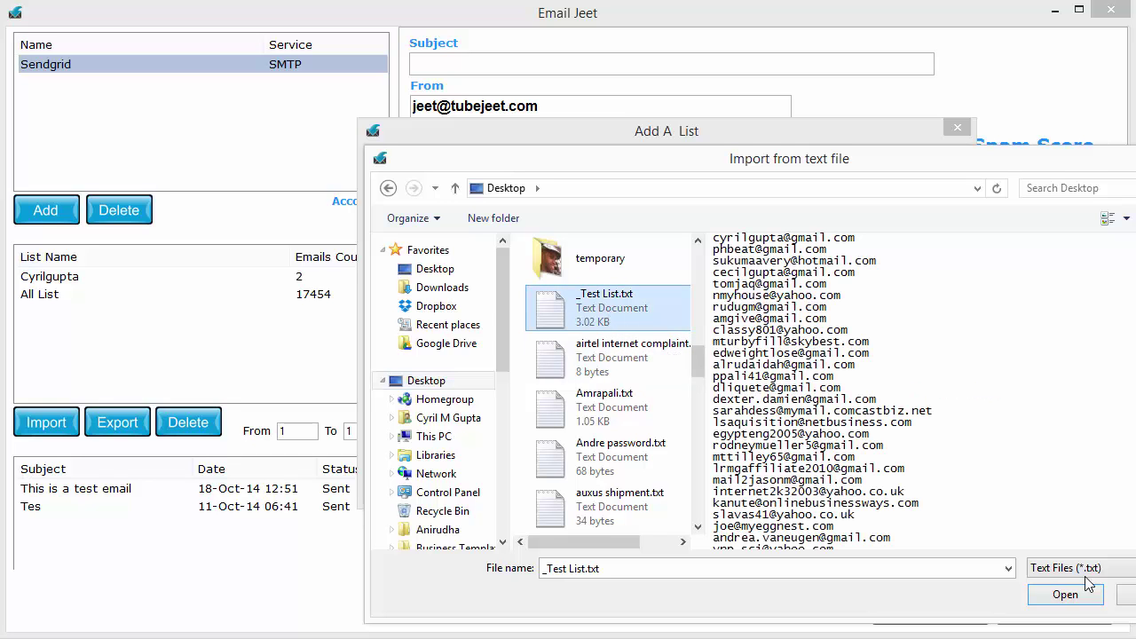
click(1065, 594)
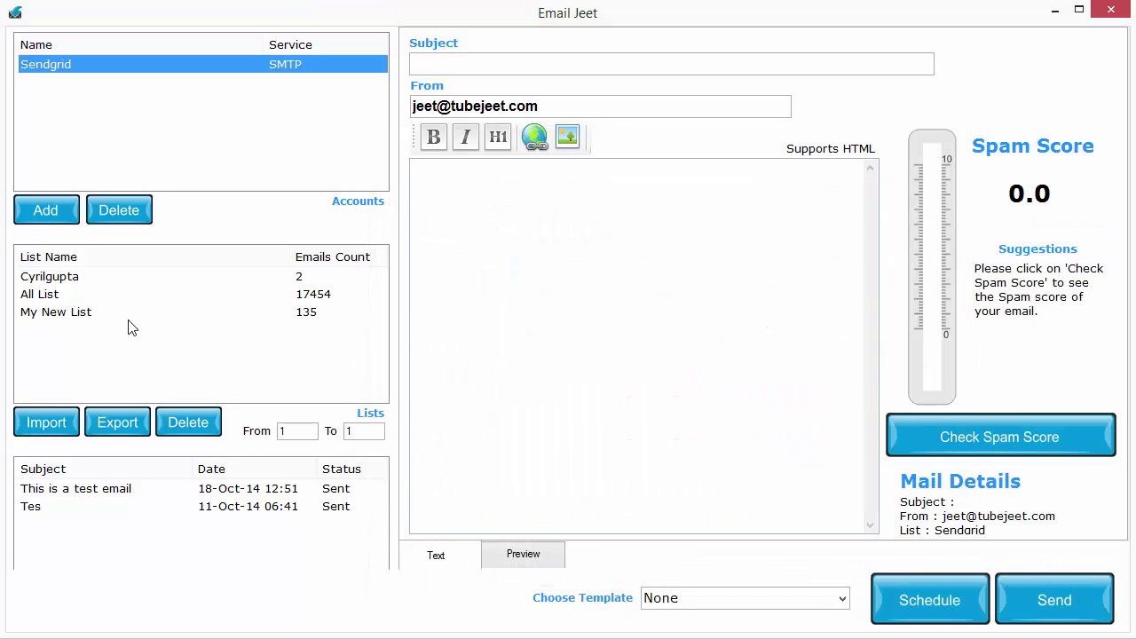
Look at the file type options for exporting My New List, and close the export without saving
click(95, 315)
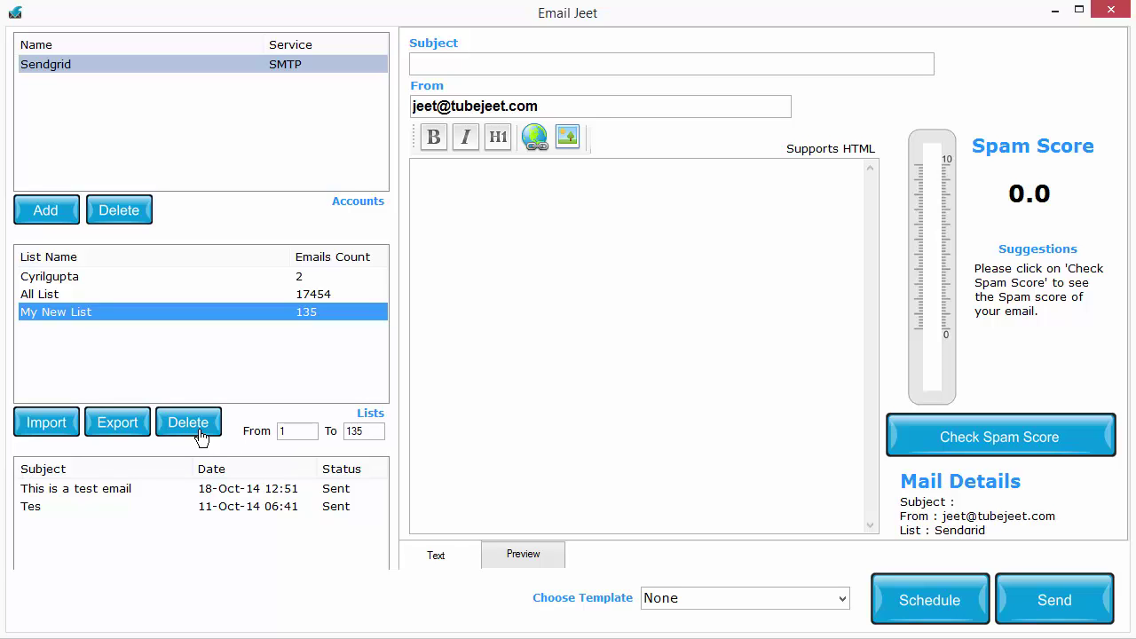
click(127, 428)
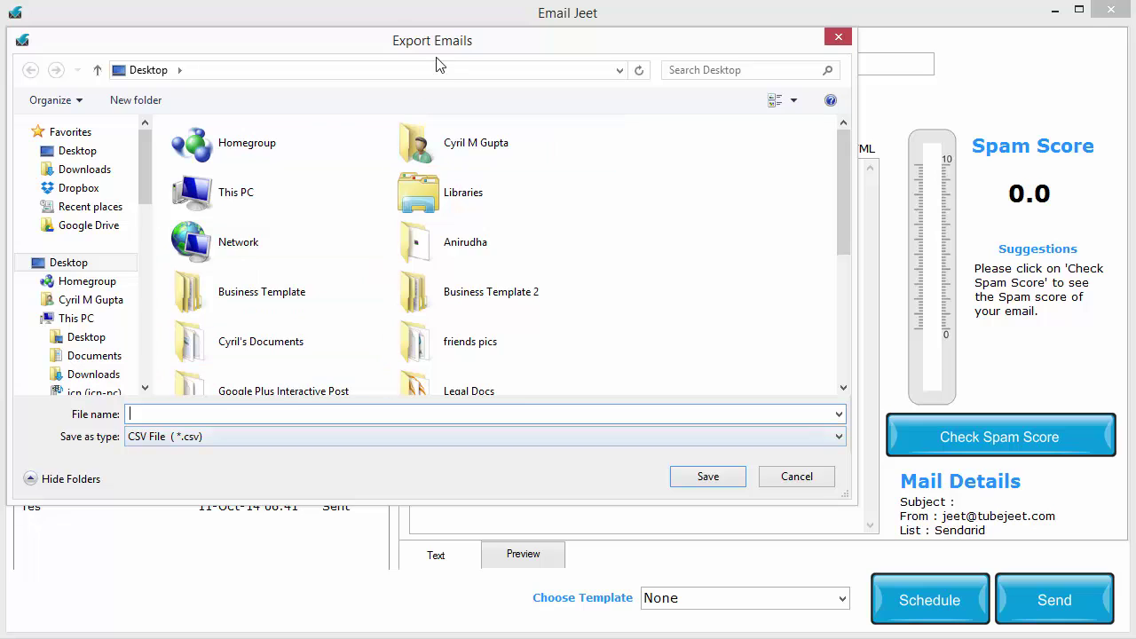
drag(535, 89, 544, 62)
click(346, 471)
click(352, 471)
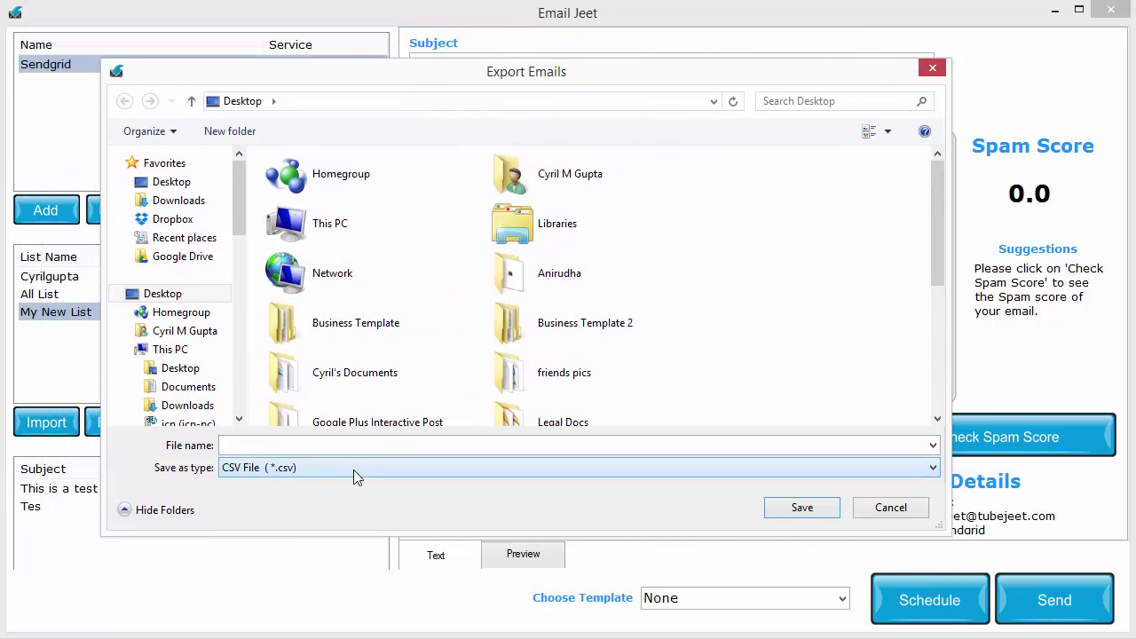
click(897, 514)
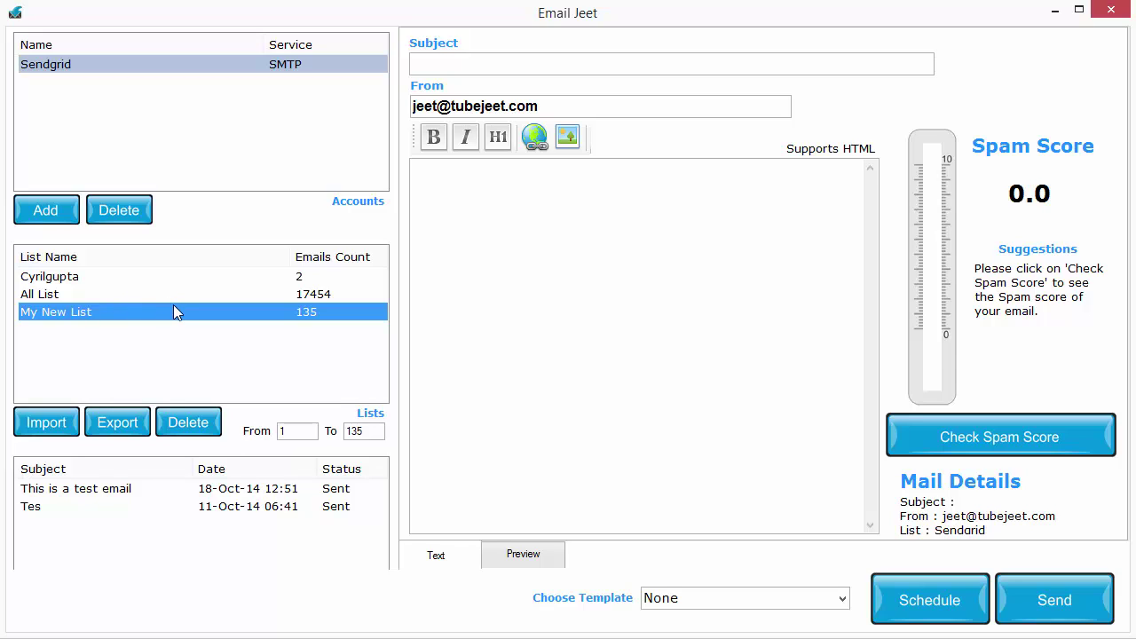
Set the email subject to "This is my great offer for you..."
click(71, 281)
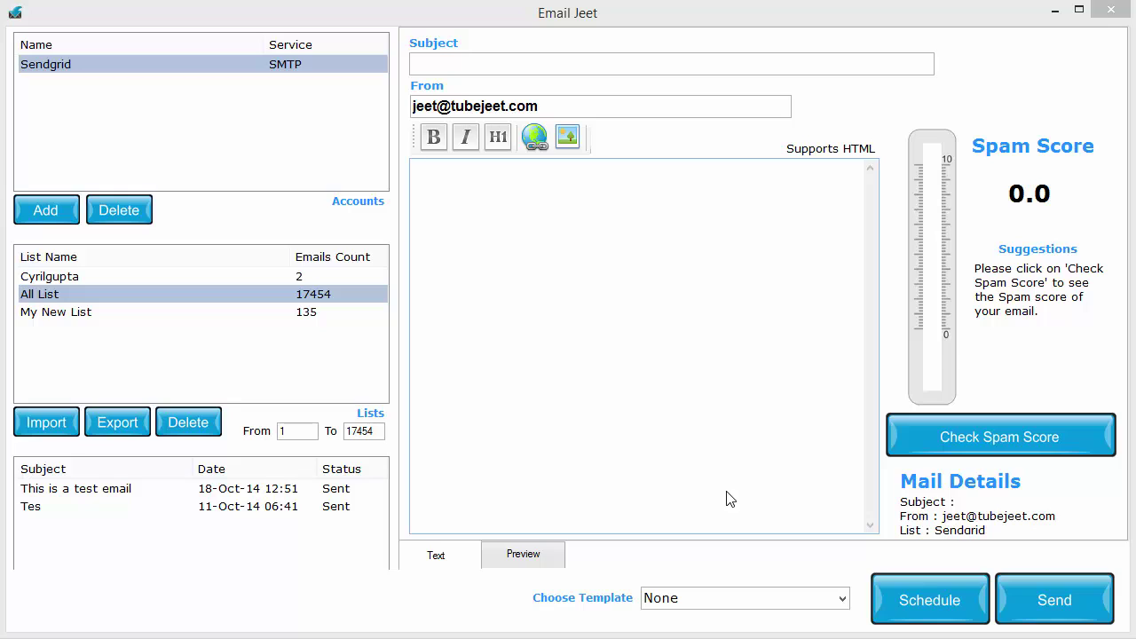
click(599, 65)
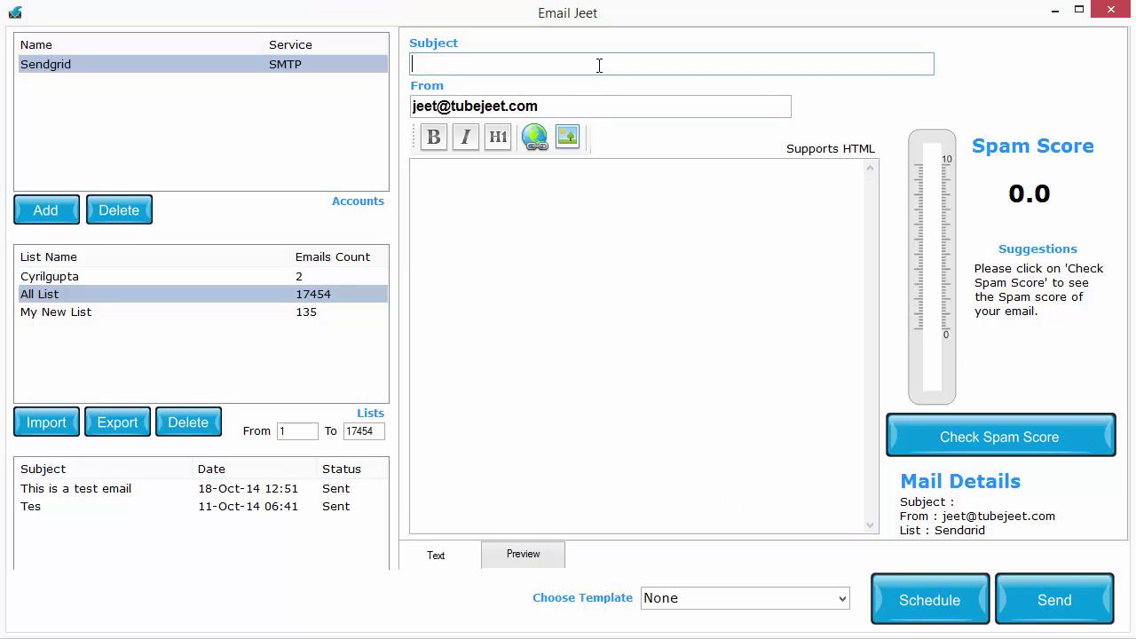
text(dsfsdf)
key(ctrl+a)
text(This is my great offer for you...)
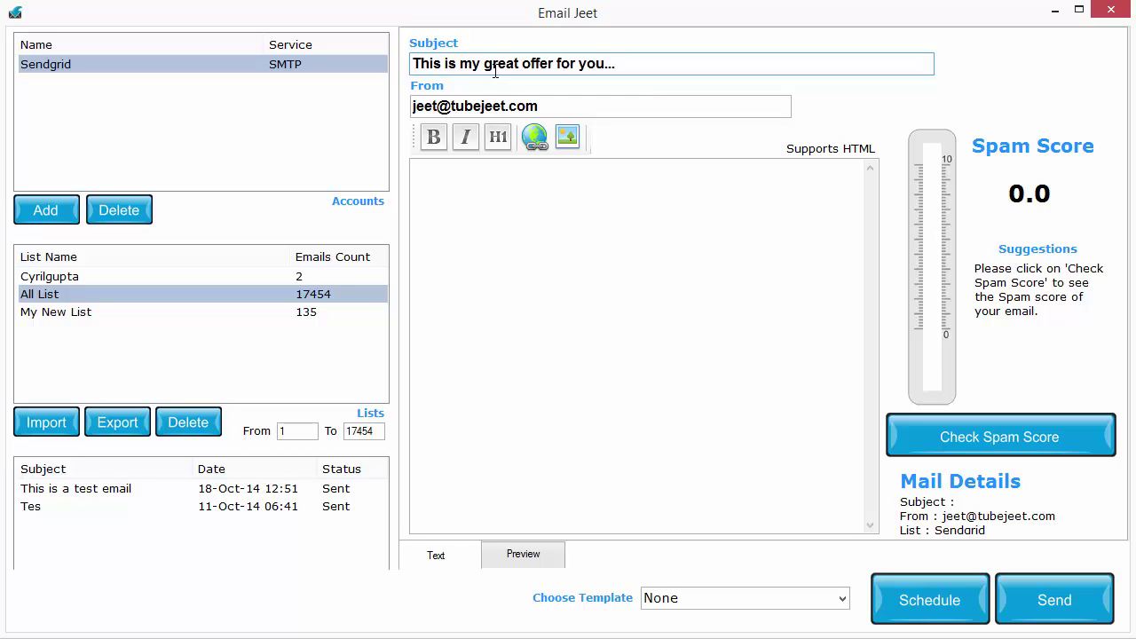
drag(629, 68, 357, 72)
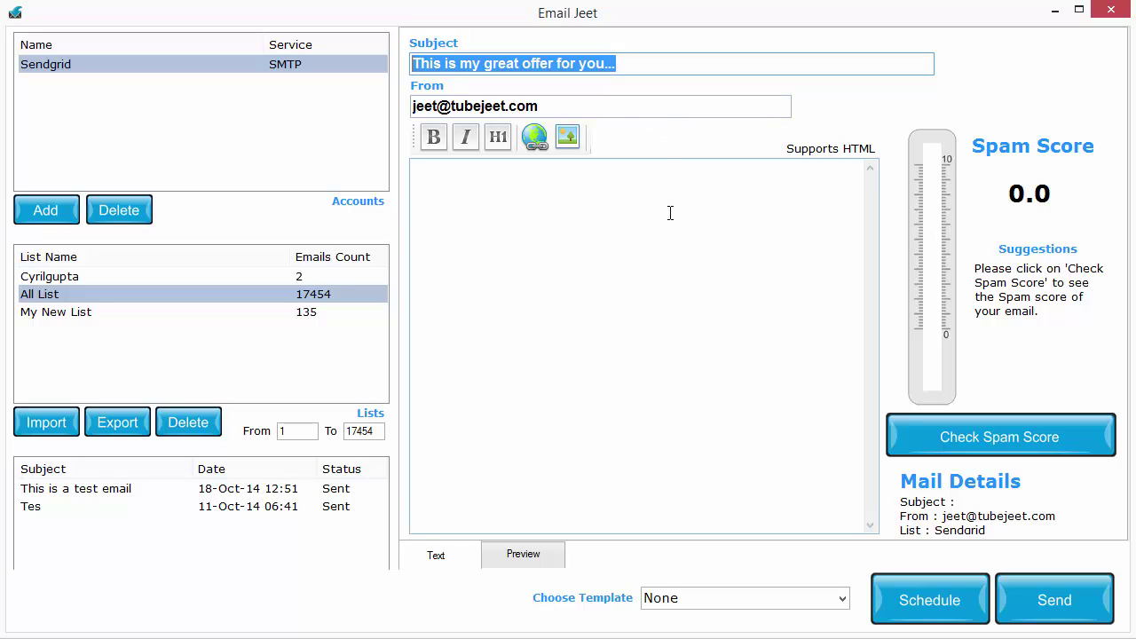
click(703, 273)
Select the Sendgrid account and review the sender address used for the email
click(122, 74)
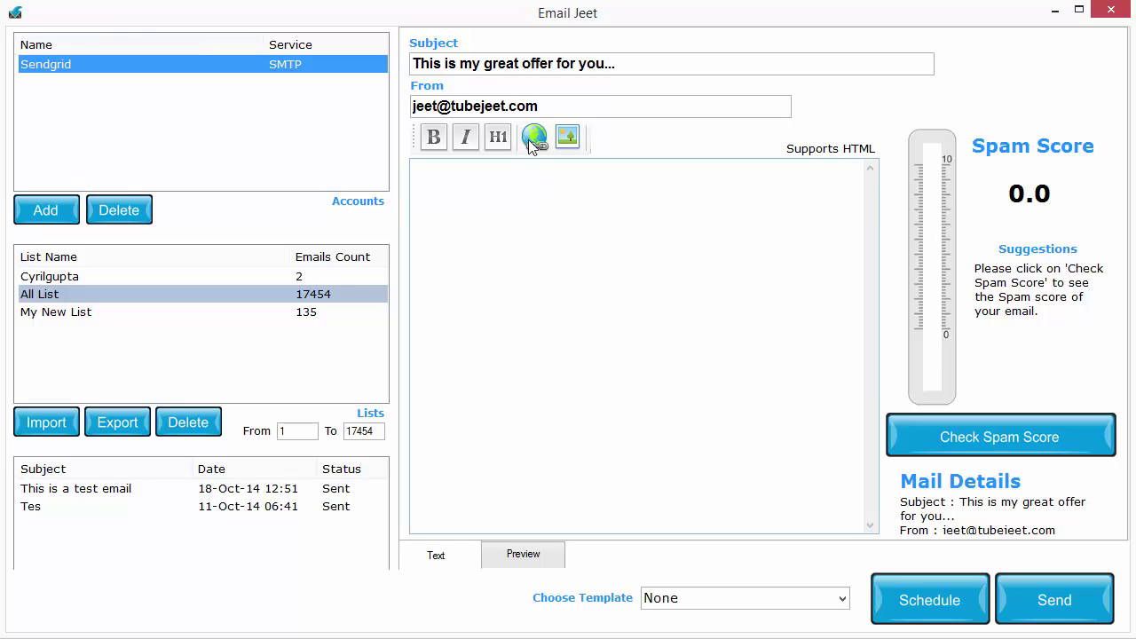
drag(558, 112, 387, 99)
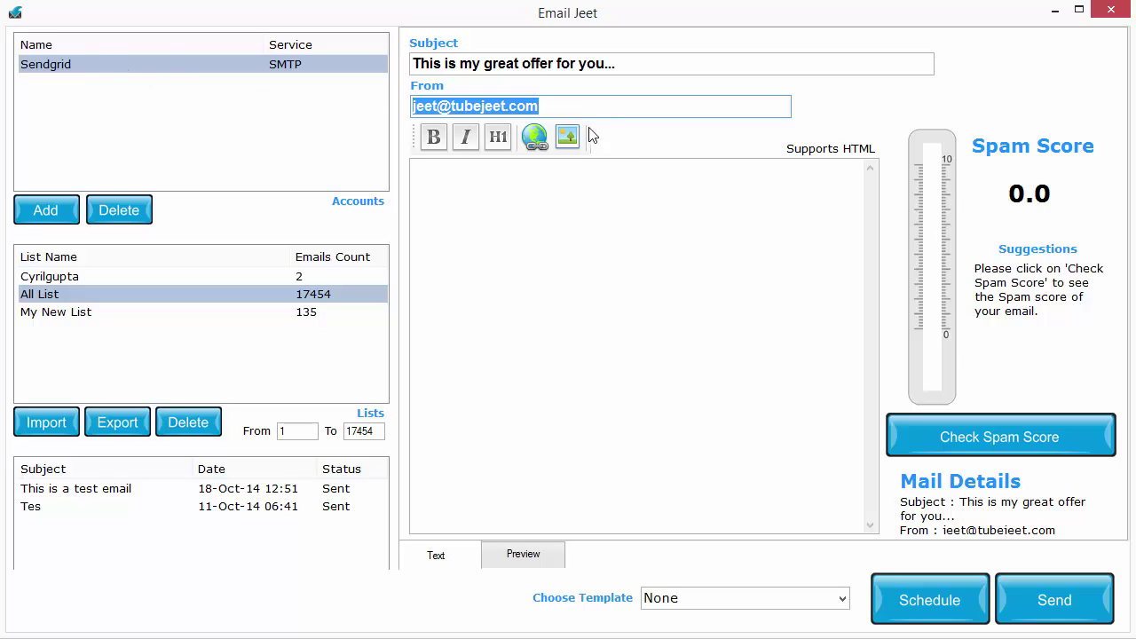
drag(598, 107, 363, 112)
click(349, 71)
drag(584, 108, 205, 117)
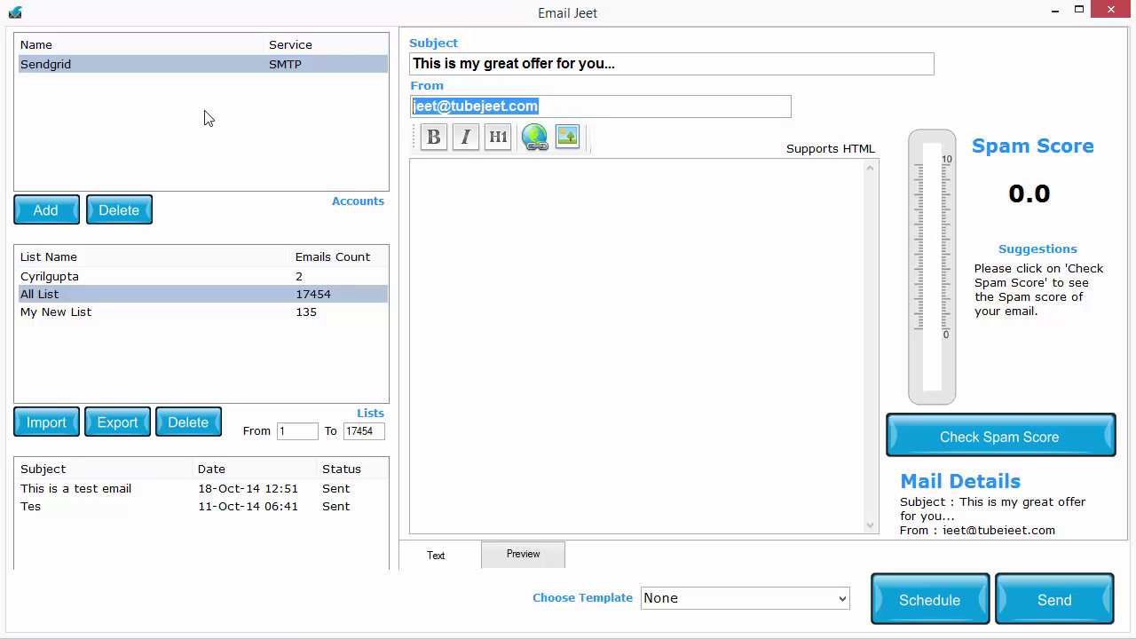
click(531, 241)
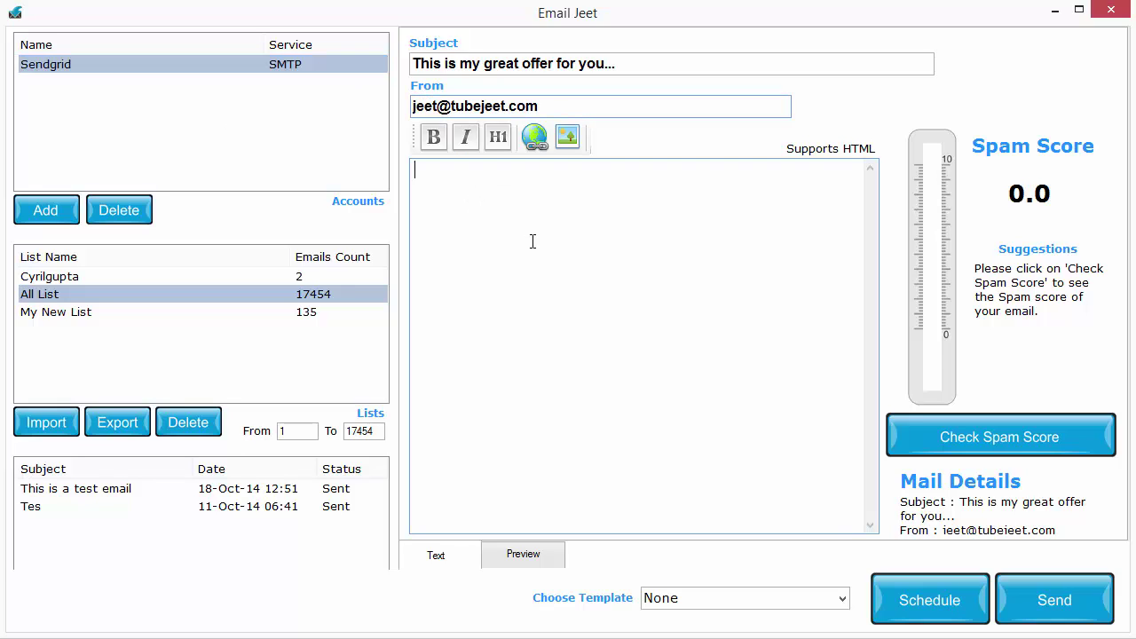
Select the available email lists one after another and examine the recipient range offered for each
click(200, 276)
click(193, 296)
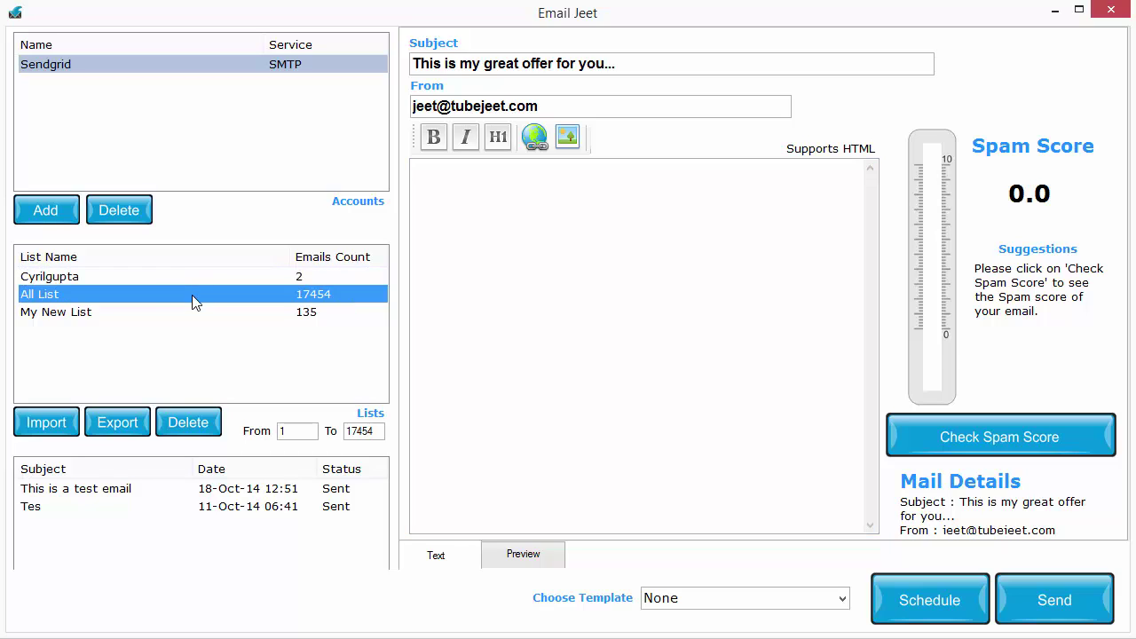
click(195, 309)
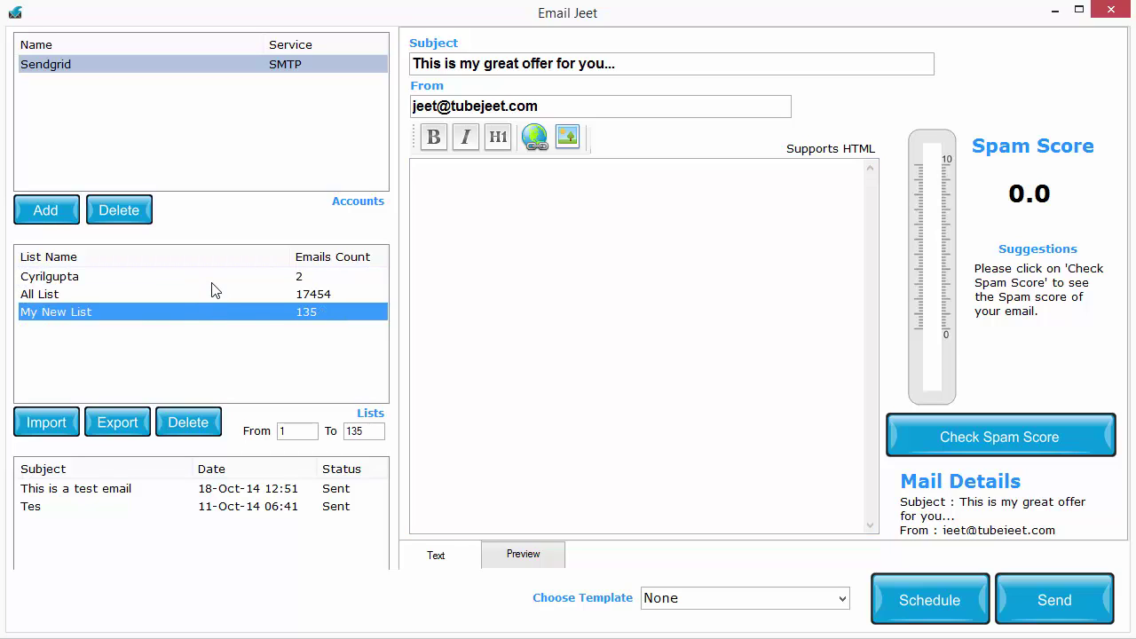
click(213, 280)
click(314, 431)
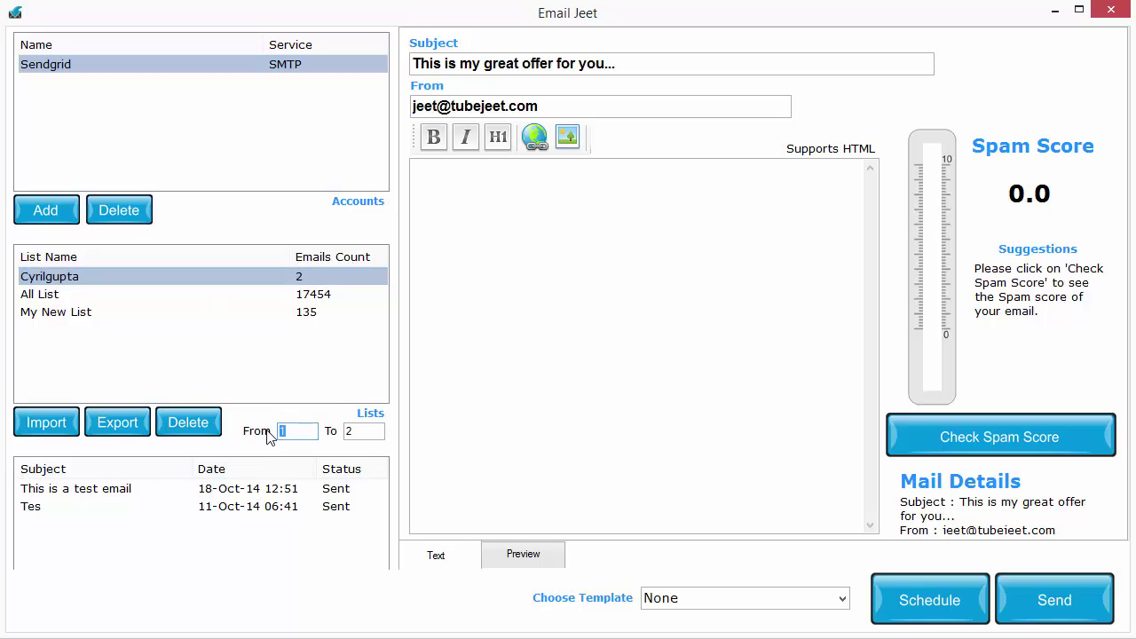
Select All List and limit the recipients to the range from 1000 to 5000
click(234, 296)
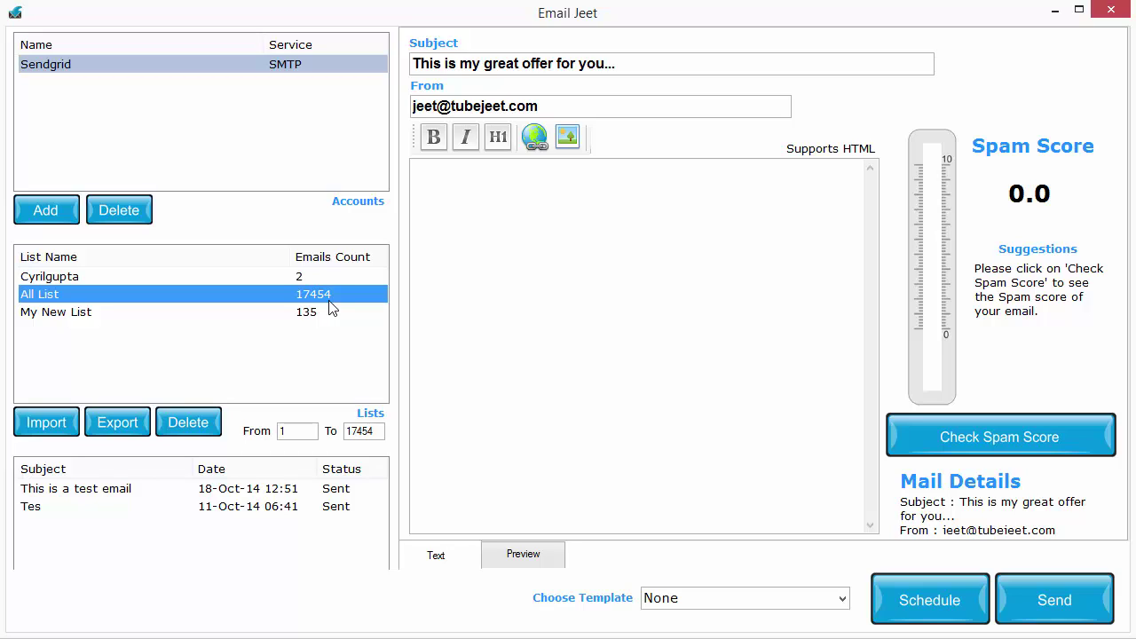
click(275, 435)
key(Tab)
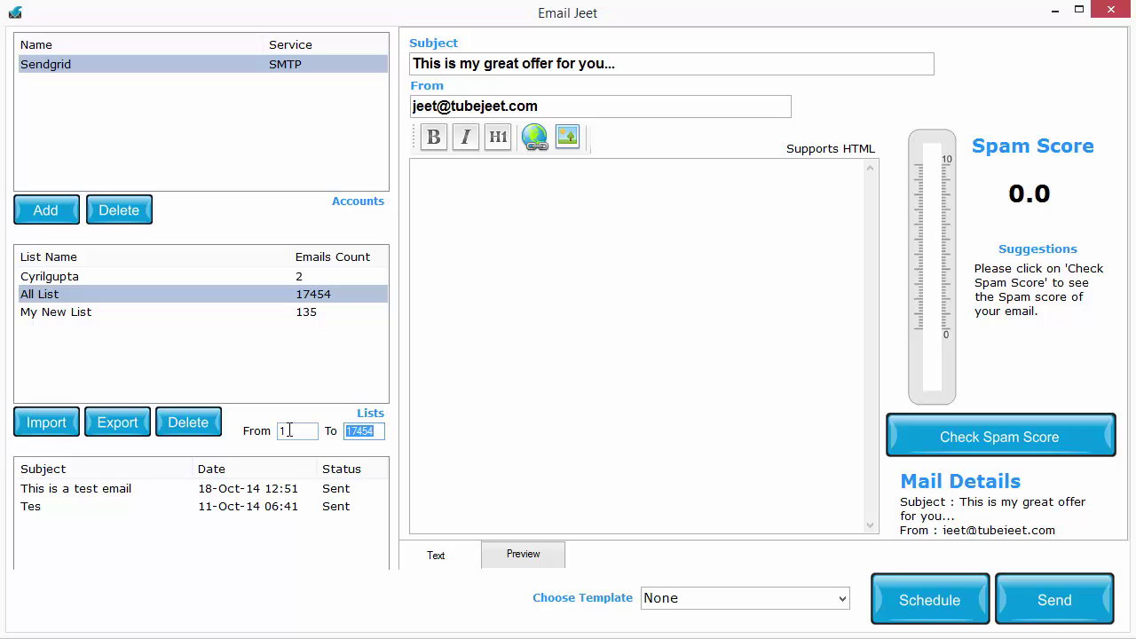
key(shift+Tab)
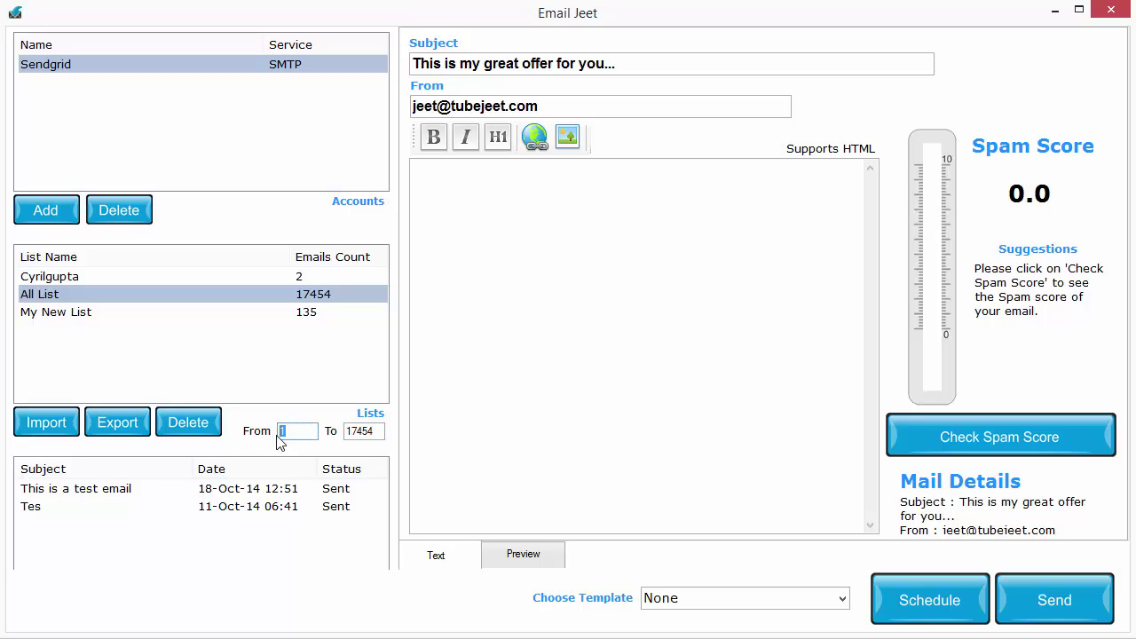
click(372, 433)
text(1000)
key(shift+Tab)
text(1000)
drag(355, 430, 322, 439)
text(5000)
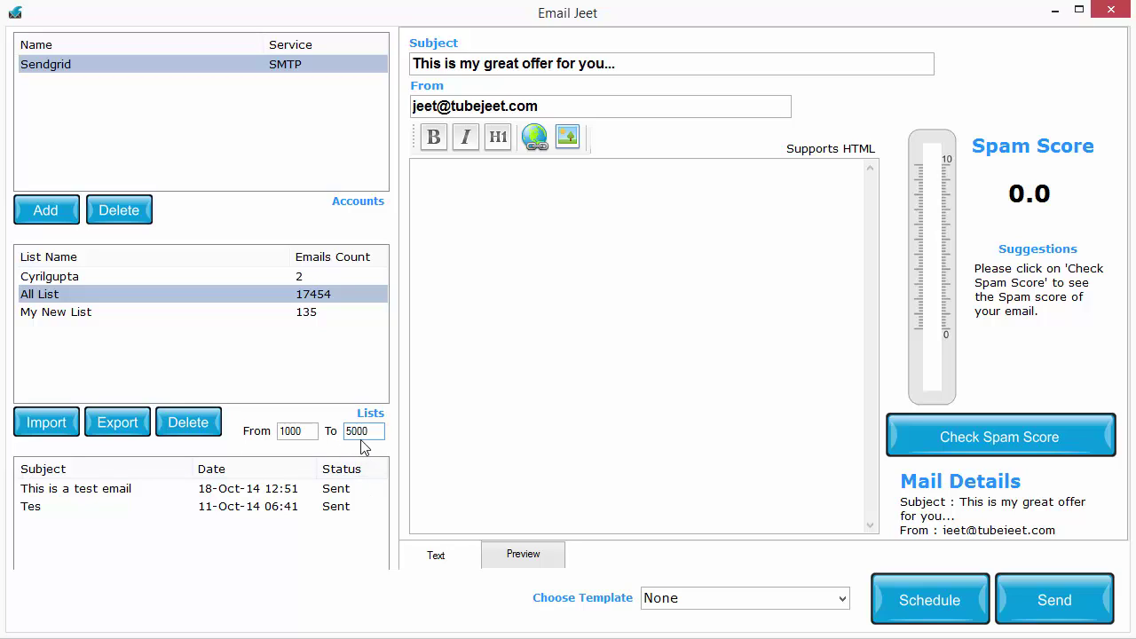
mouse_move(288, 430)
mouse_down()
mouse_move(357, 440)
mouse_move(280, 440)
mouse_up()
drag(373, 433, 320, 470)
text(+)
key(ctrl+z)
Paste the prepared message about customer surveys into the email body
click(656, 263)
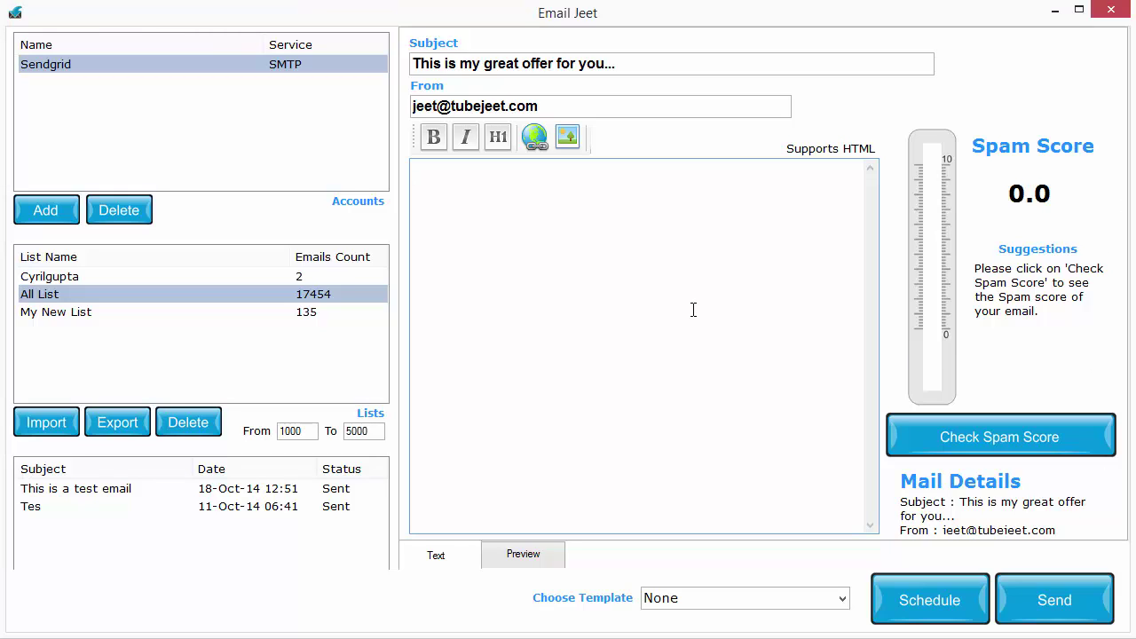
key(ctrl+v)
scroll(659, 387, up, 5)
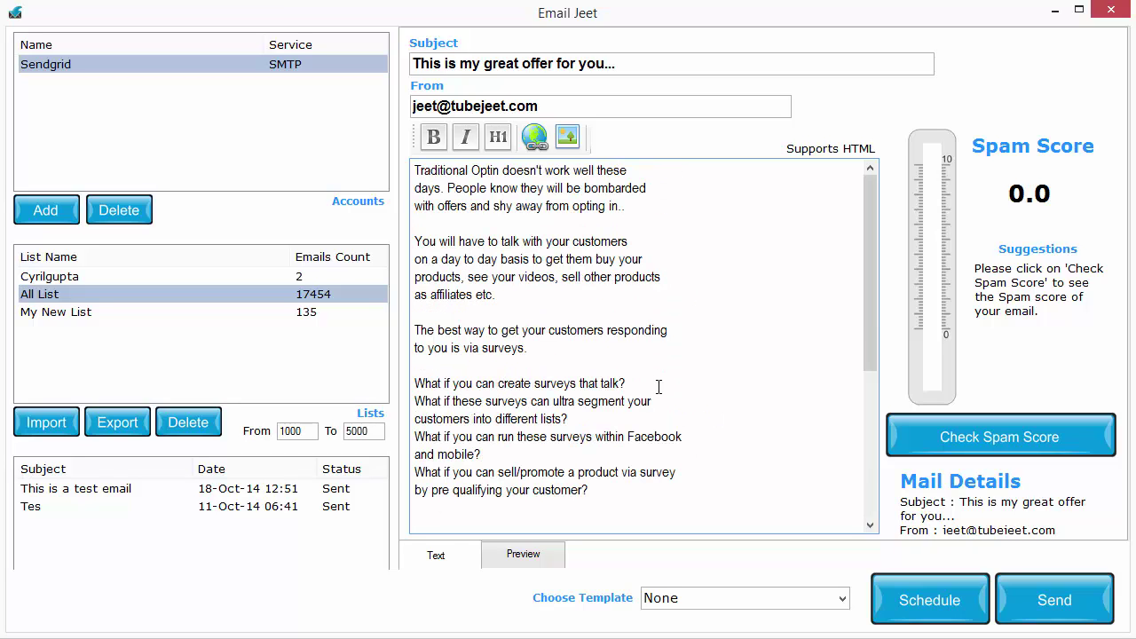
drag(421, 323, 435, 320)
click(417, 329)
text(<a href=')
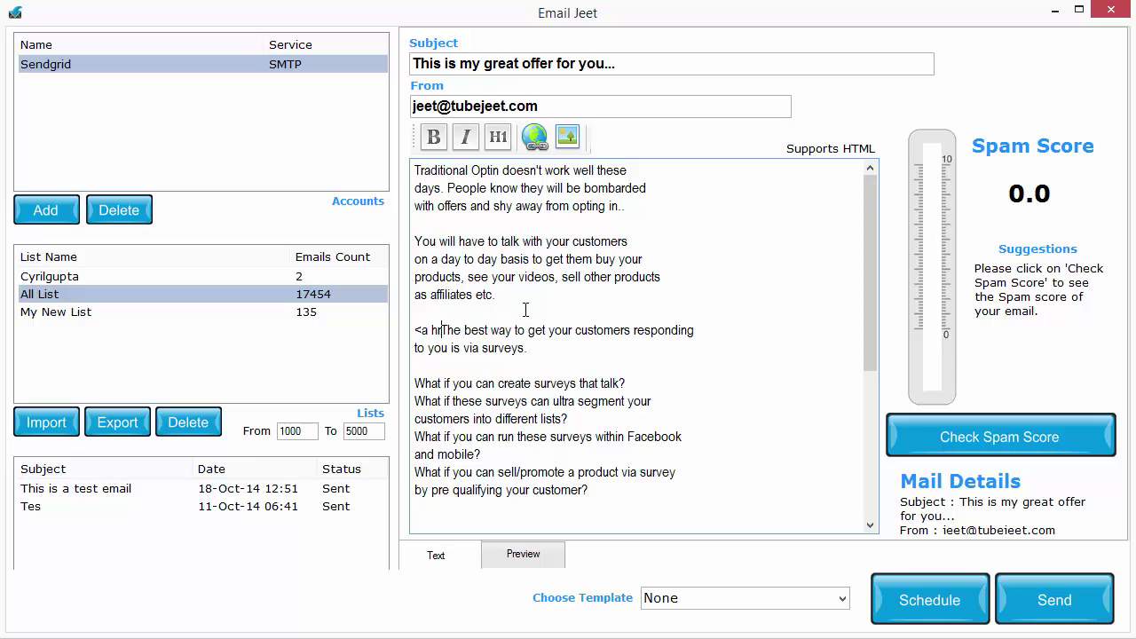
text(http://t)
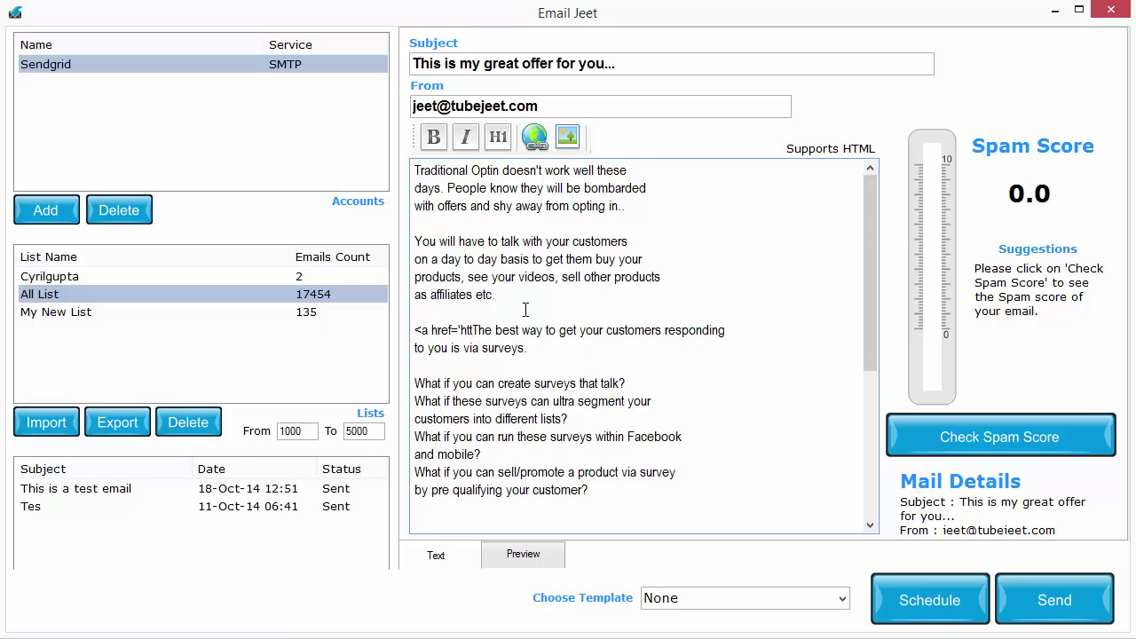
text(est.com)
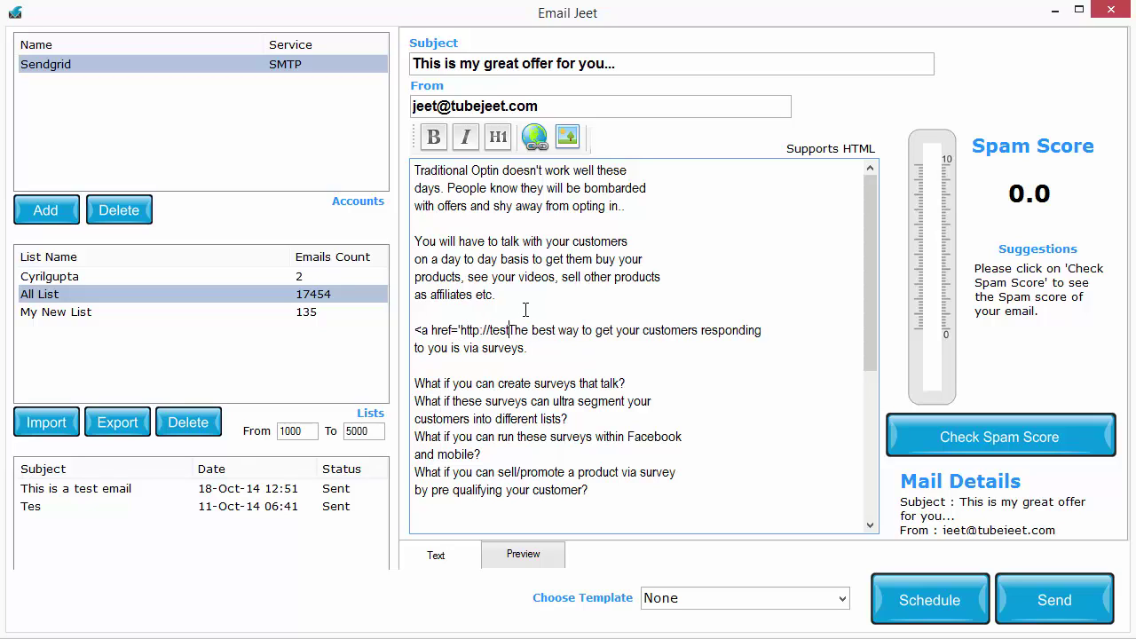
text('>)
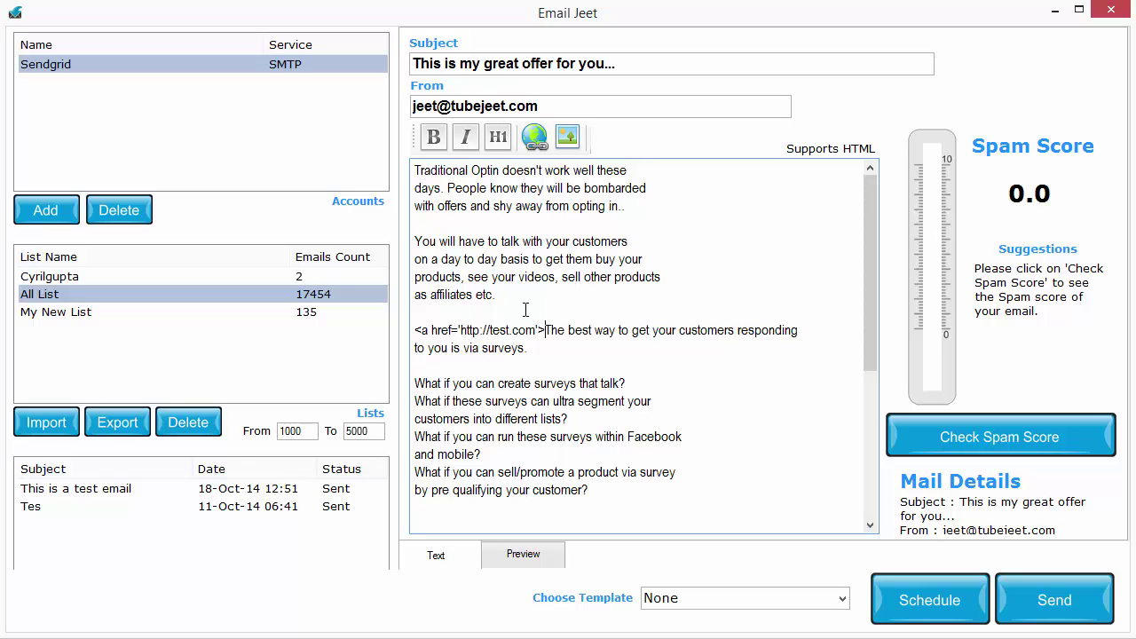
text(</a>)
key(Return)
key(Return)
text(http://test)
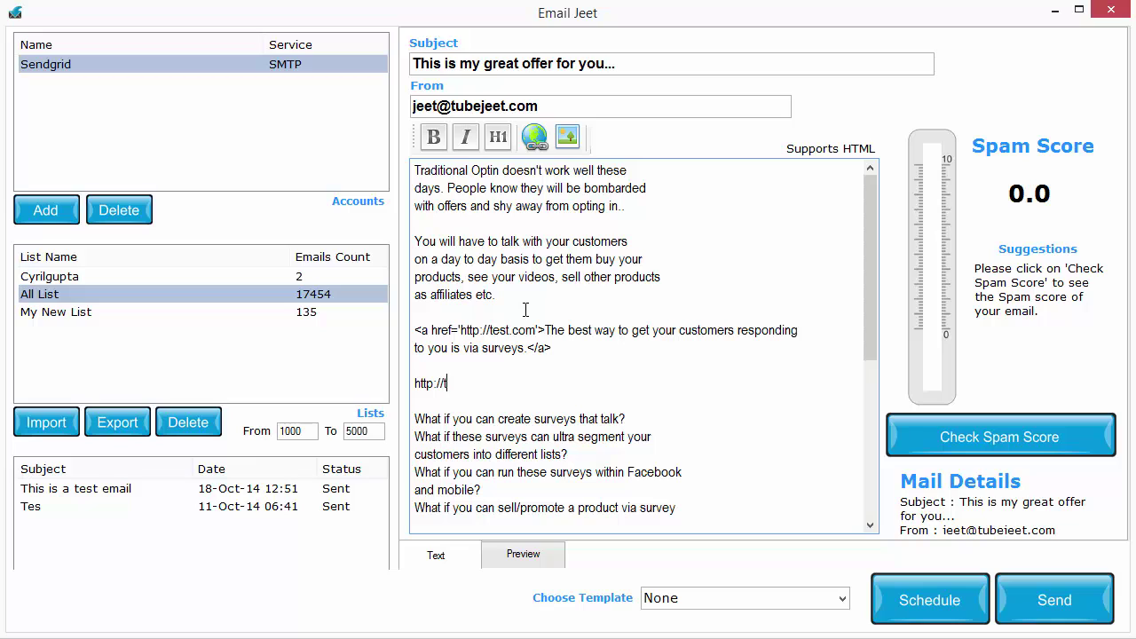
key(BackSpace)
key(BackSpace)
text(st.com)
Review the full message text and its rendered preview, including the linked sentence and the plain URL
scroll(750, 425, down, 6)
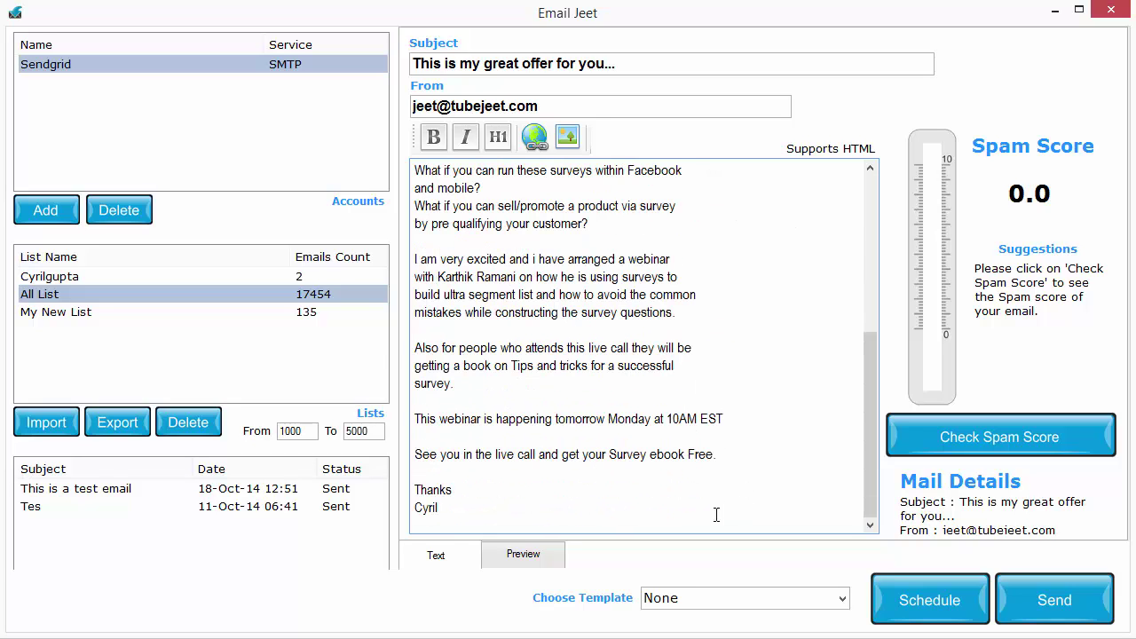
scroll(583, 517, up, 6)
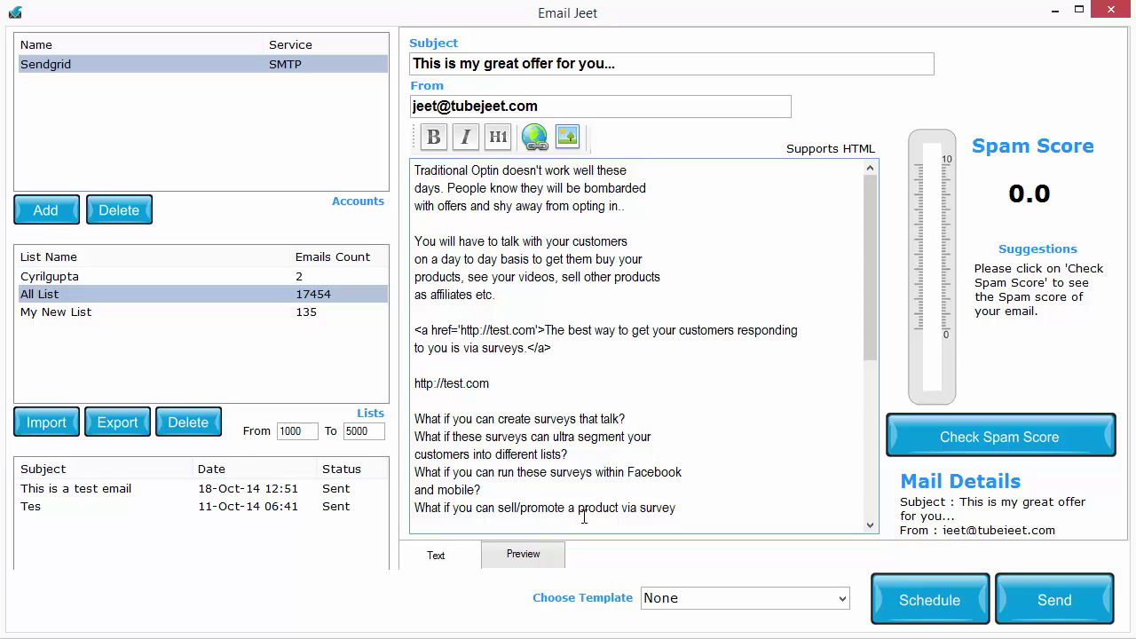
drag(494, 294, 415, 243)
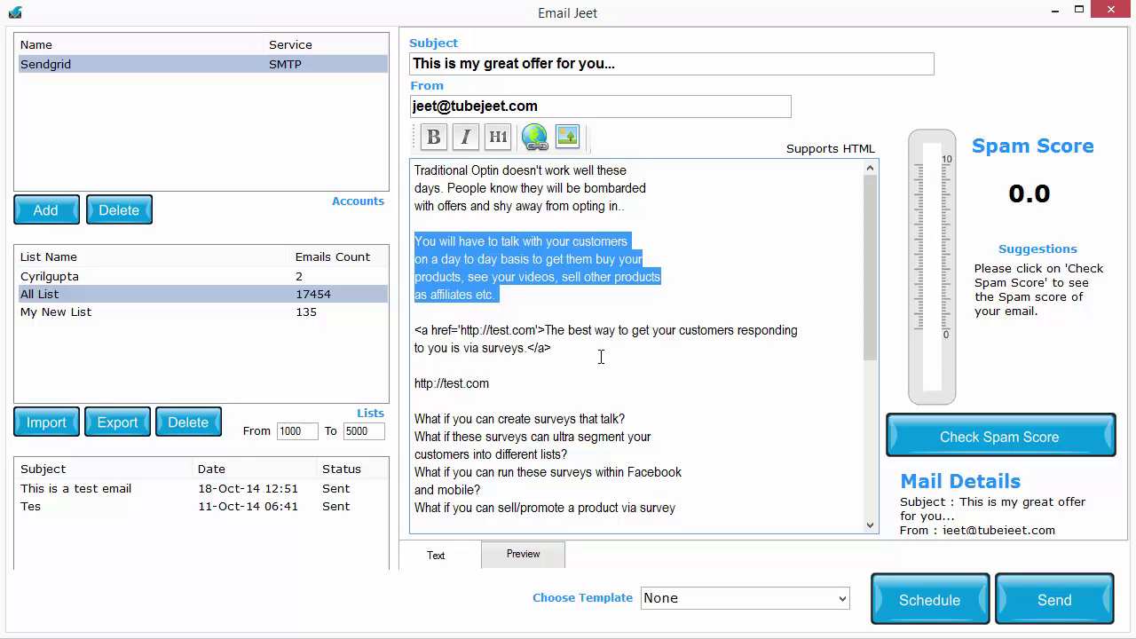
click(601, 421)
scroll(564, 475, down, 1)
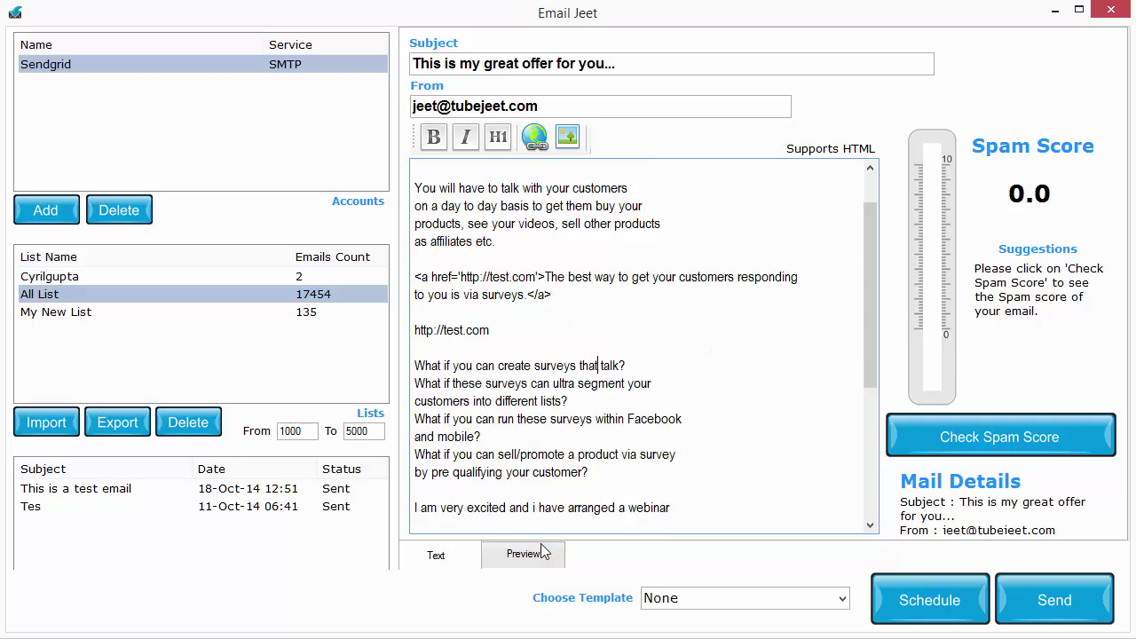
click(543, 553)
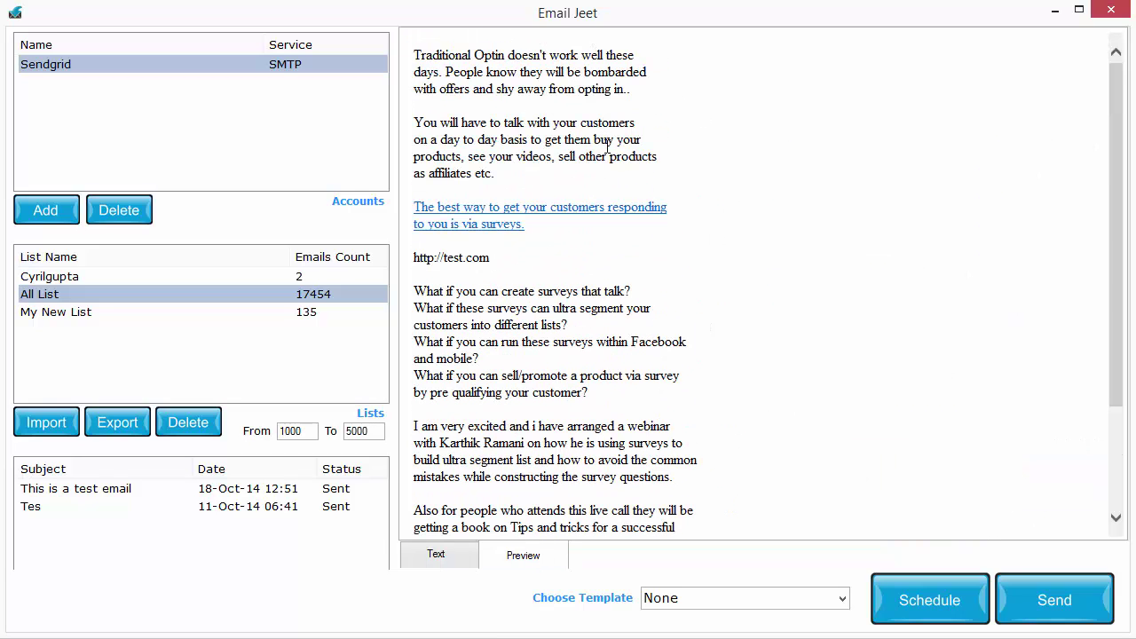
scroll(655, 116, down, 3)
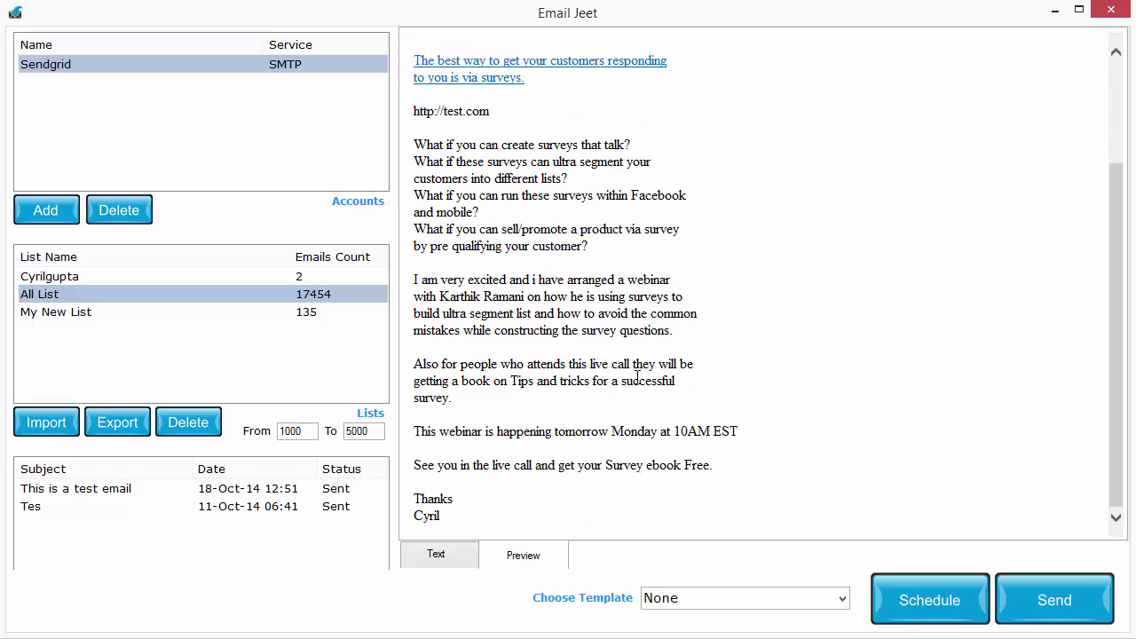
scroll(636, 377, up, 3)
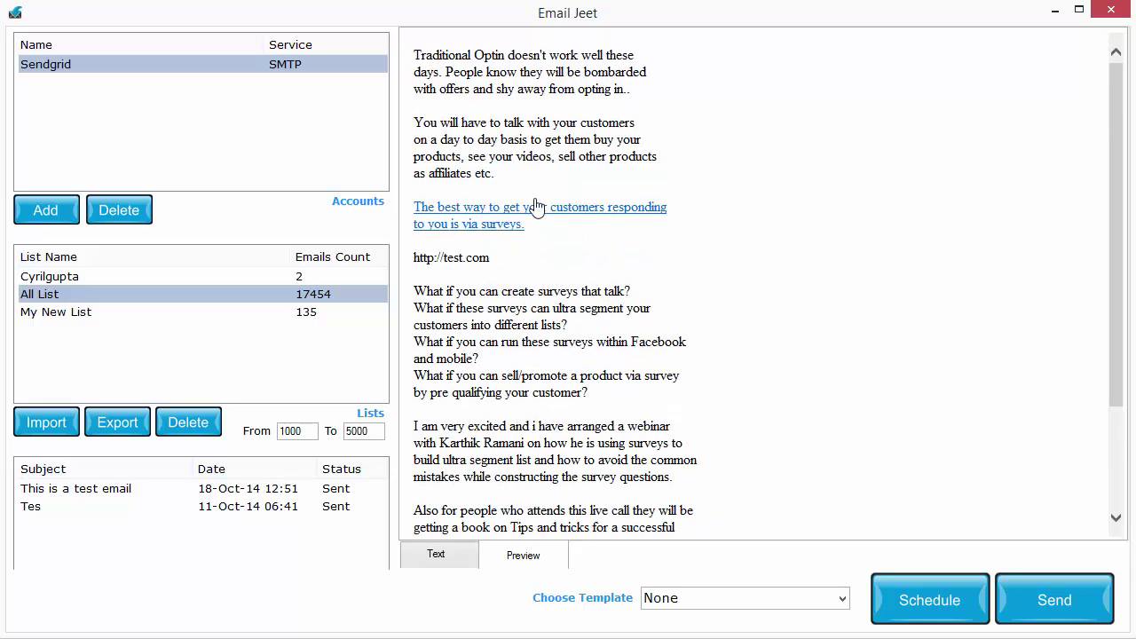
Return to the message's text view and run the spam score check on the email
click(430, 572)
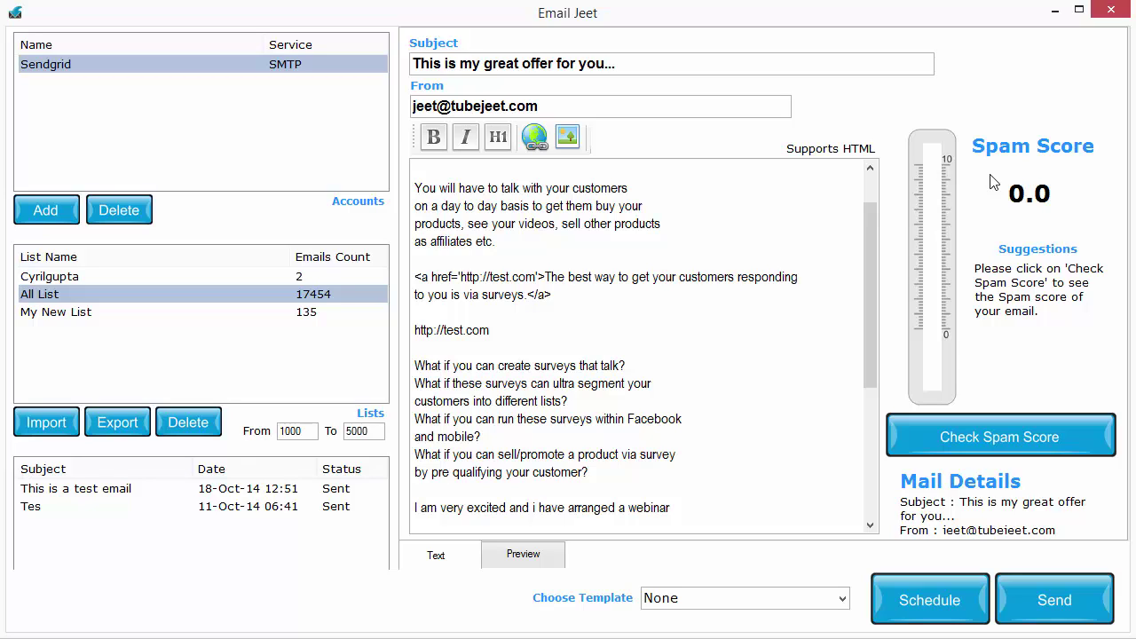
click(1032, 438)
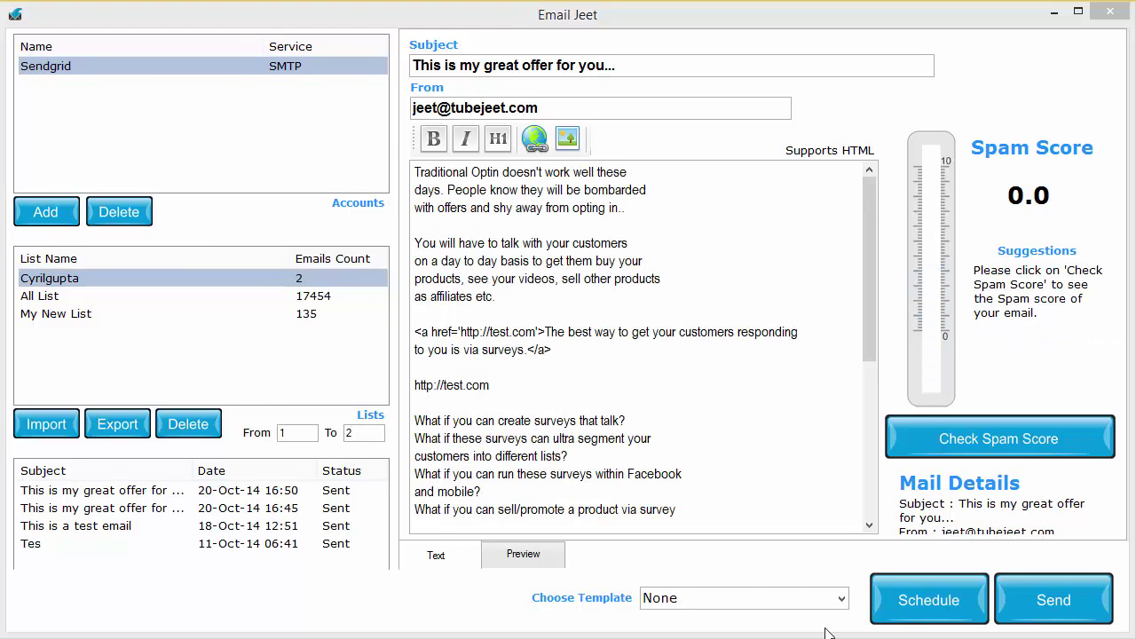
Send the "This is my great offer for you..." email to the selected list
click(655, 401)
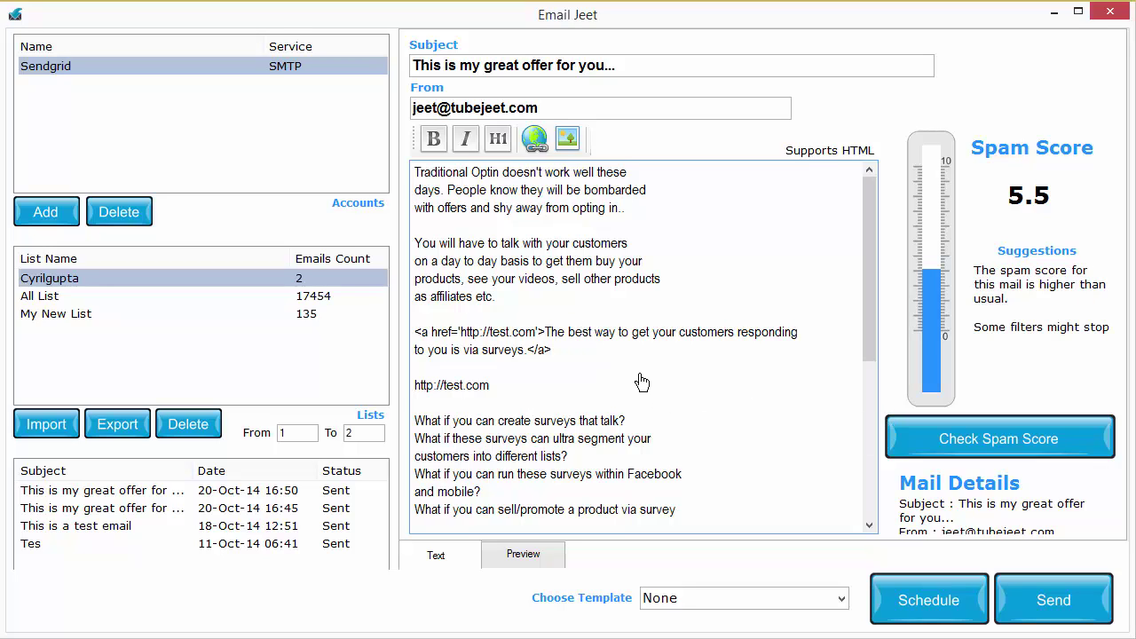
click(1076, 624)
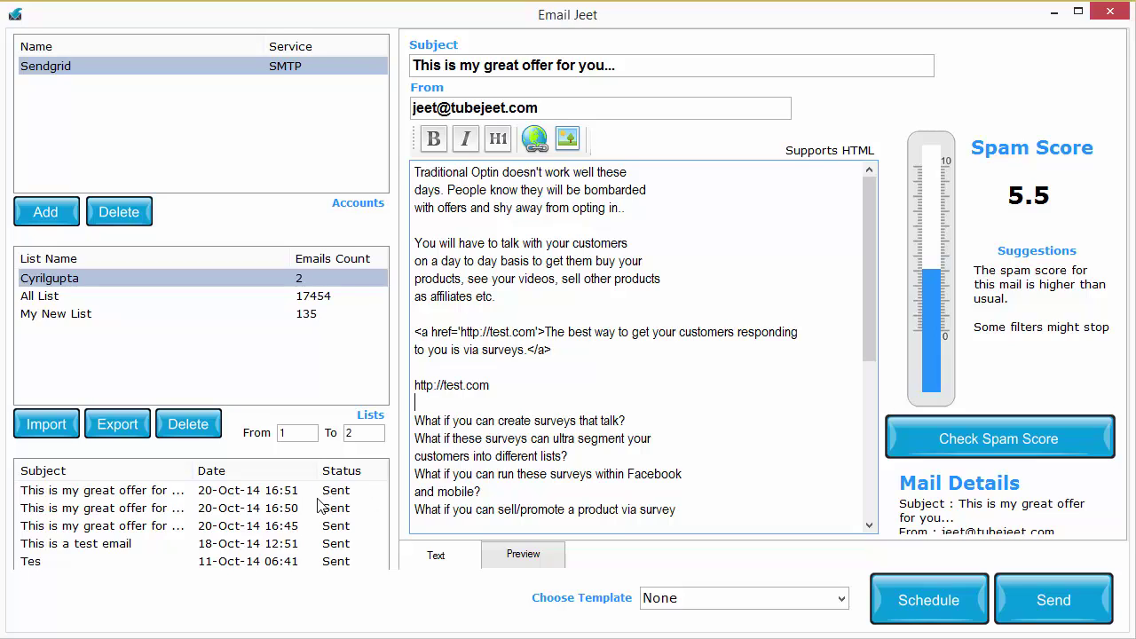
Start scheduling the email and set its send date to 21 October 2014 and its time to 11:00
click(931, 600)
drag(834, 248, 664, 140)
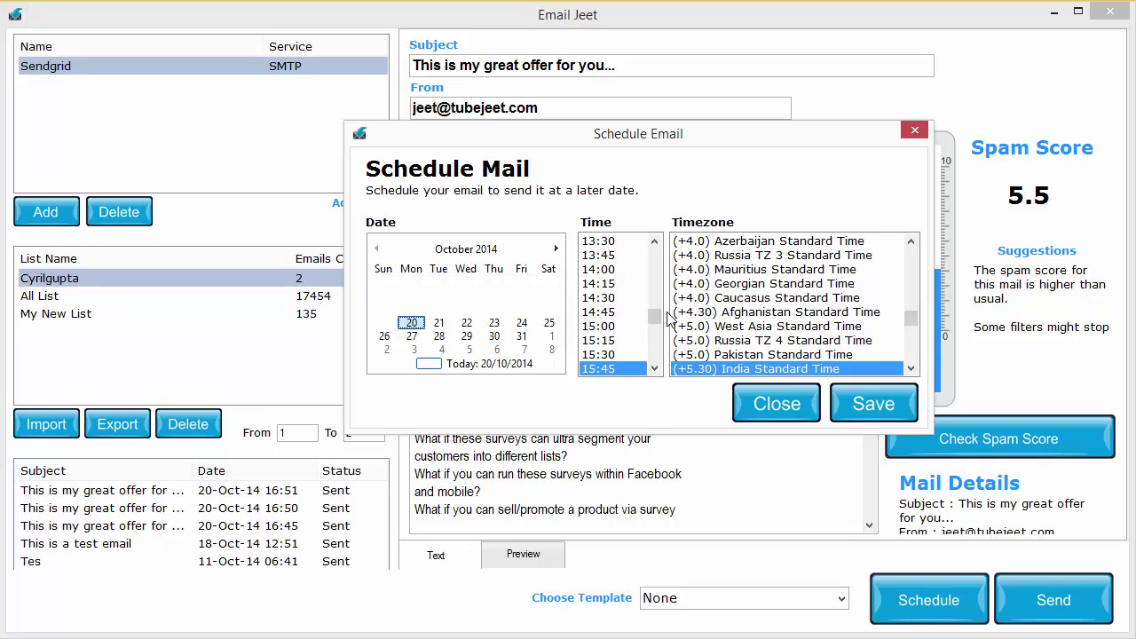
mouse_move(659, 321)
mouse_down()
mouse_move(654, 355)
mouse_move(654, 313)
mouse_up()
drag(911, 317, 921, 369)
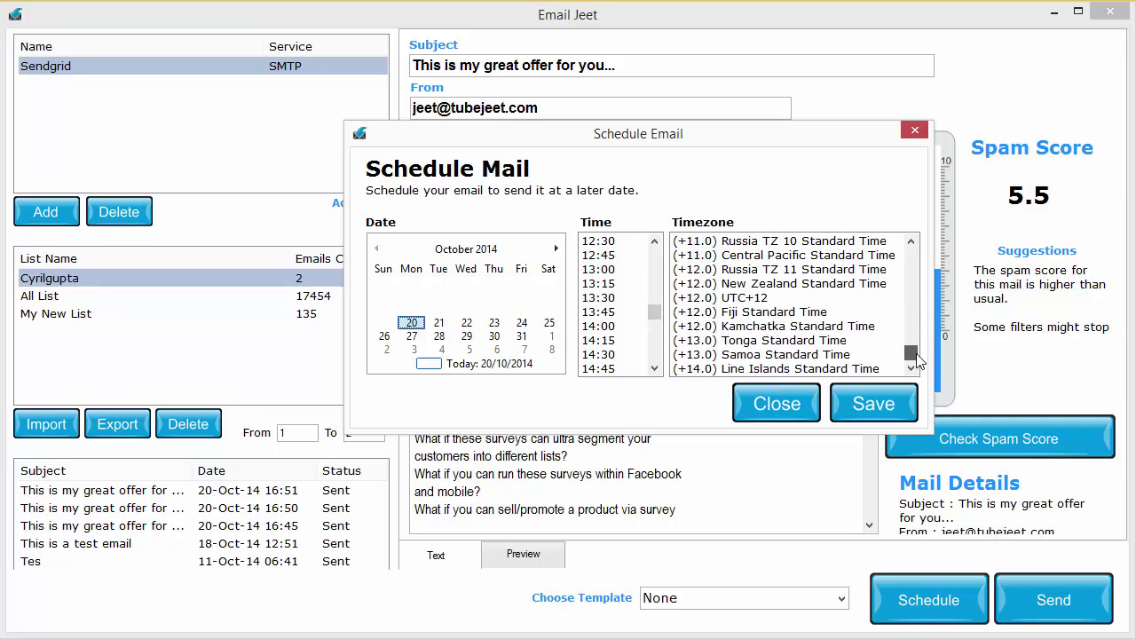
scroll(848, 357, up, 3)
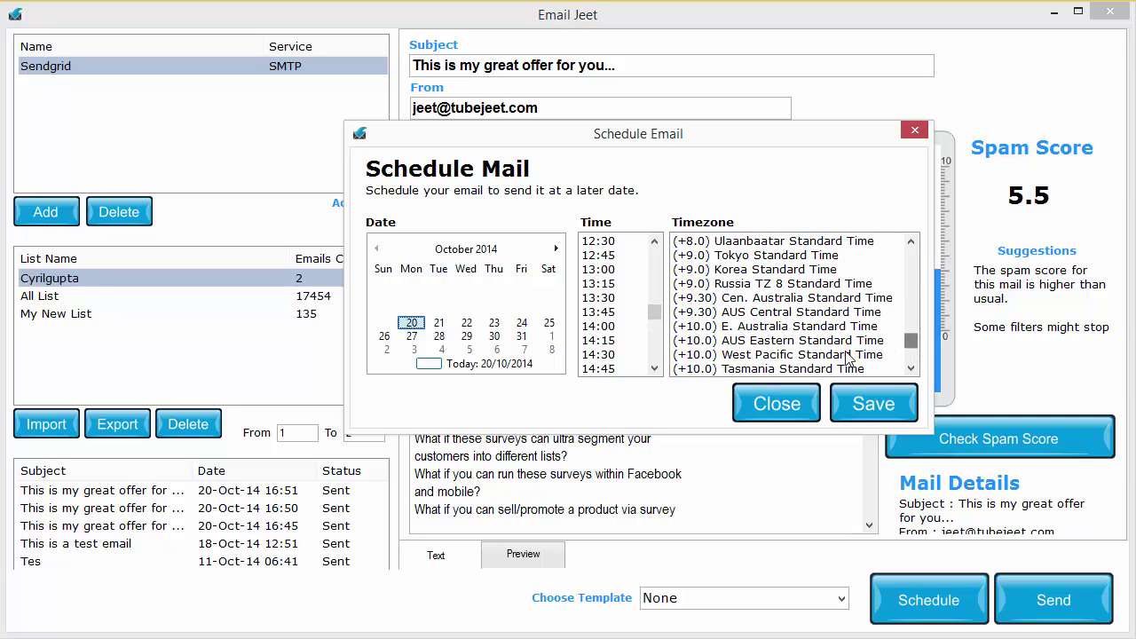
click(441, 324)
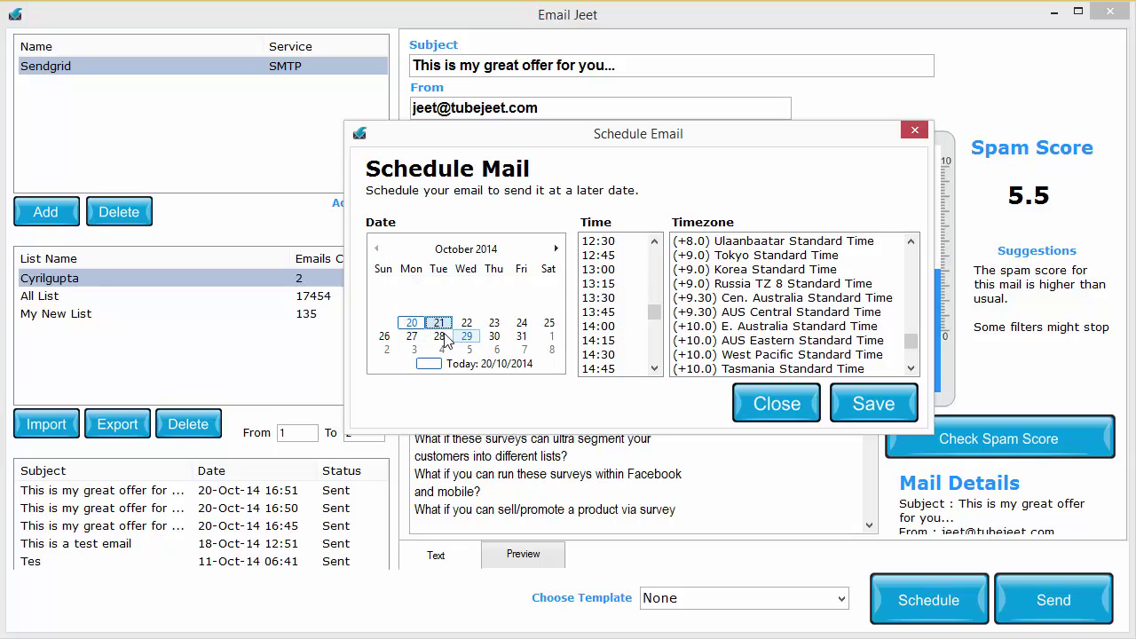
mouse_move(654, 314)
mouse_down()
mouse_move(654, 299)
mouse_move(665, 301)
mouse_move(654, 307)
mouse_up()
click(613, 284)
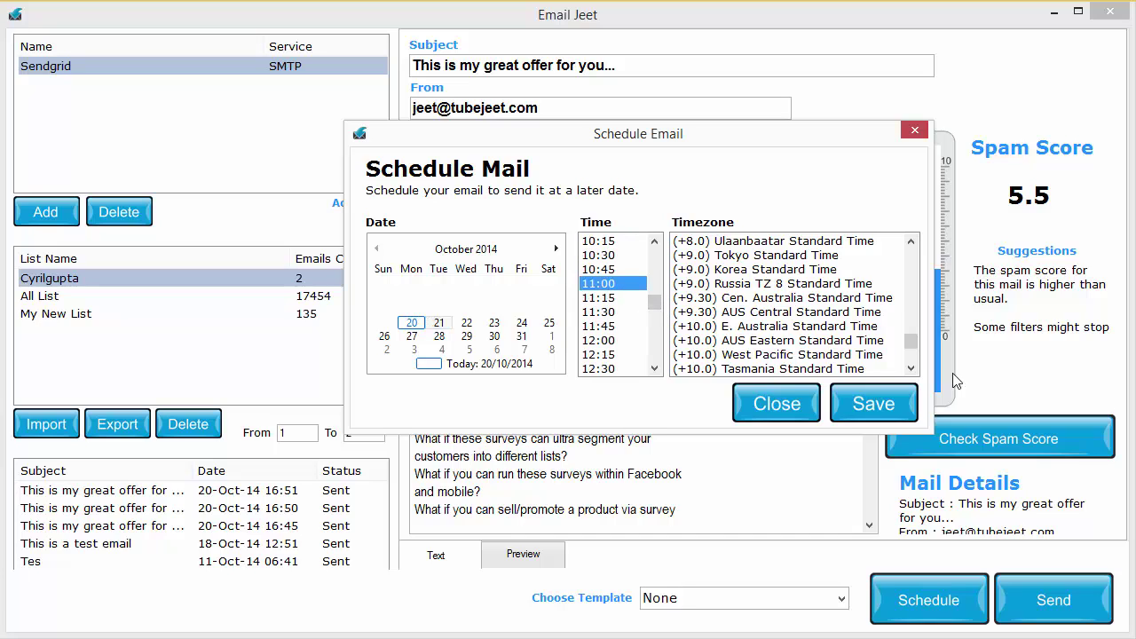
Set the schedule's timezone to (-5.0) Eastern Standard Time and save the scheduled mailing
drag(909, 351, 909, 323)
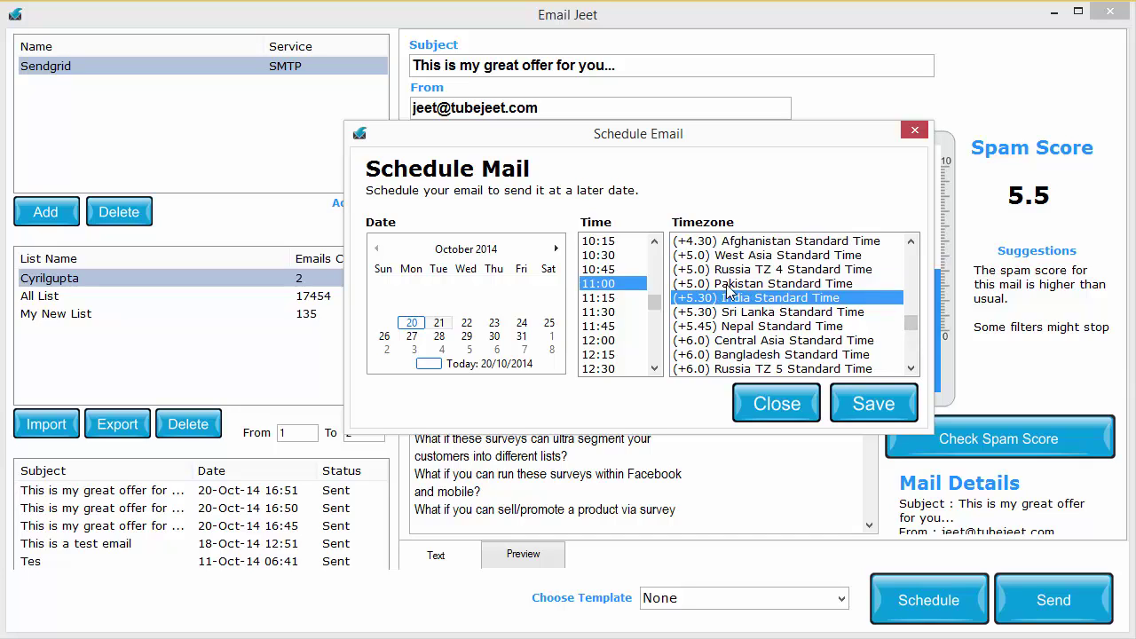
drag(907, 315, 923, 270)
click(843, 300)
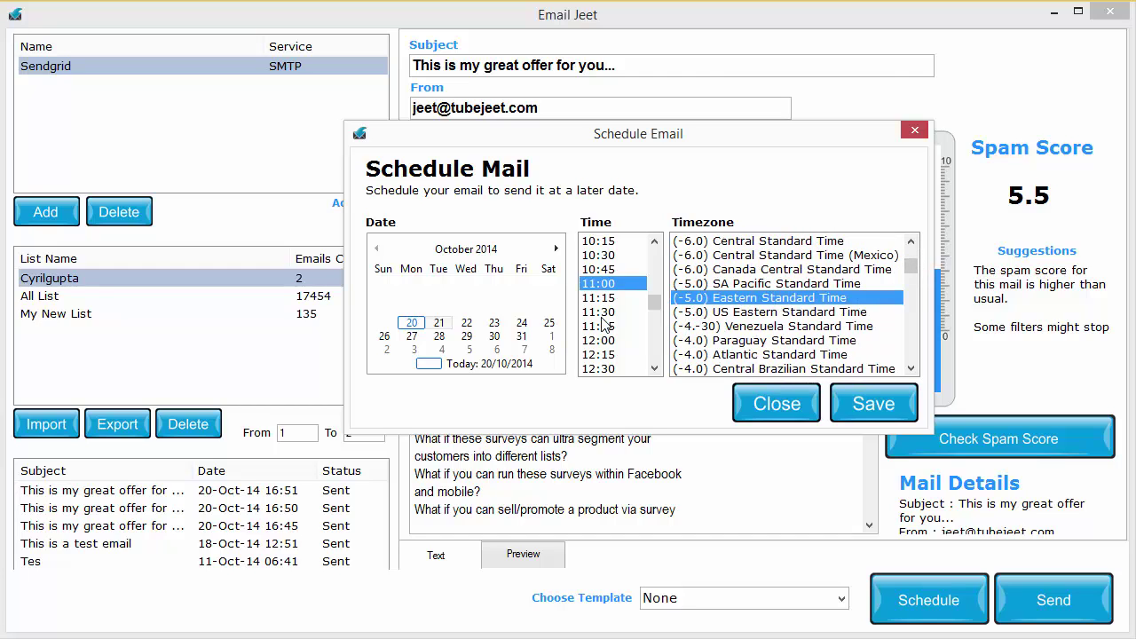
drag(657, 312, 655, 248)
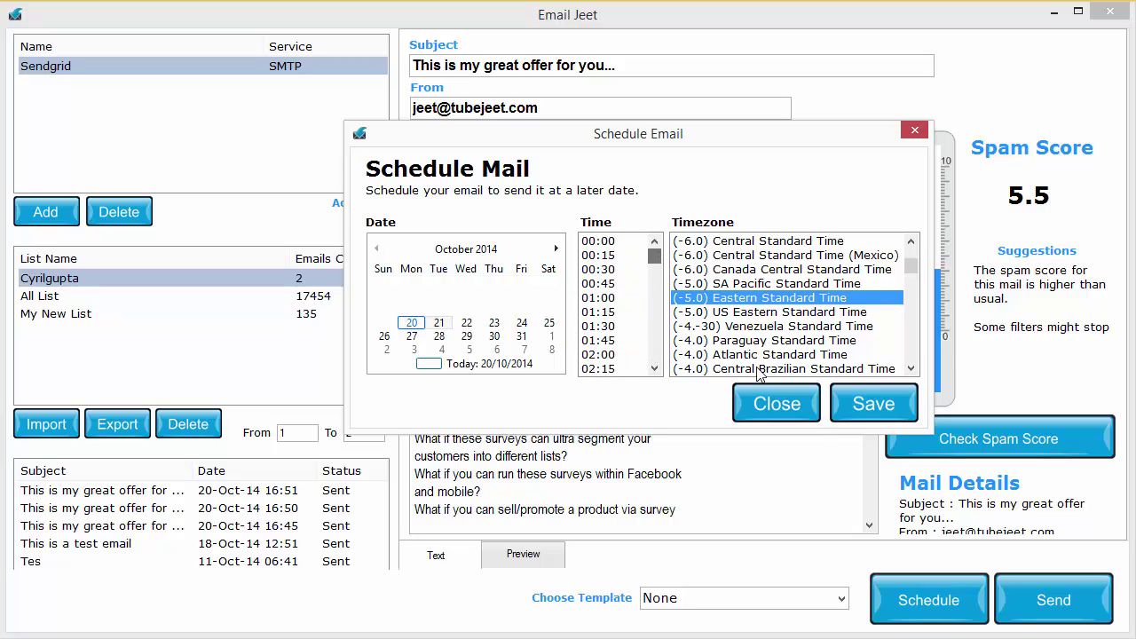
click(873, 406)
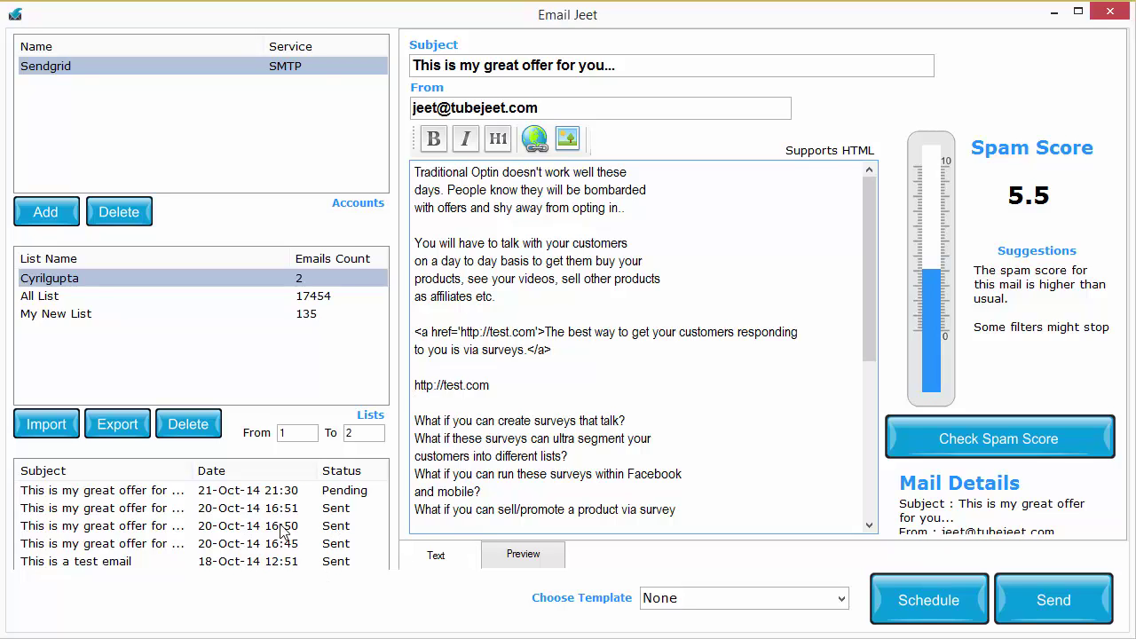
Load the email sent on 20-Oct-14 at 16:45 from the mailing history into the editor
scroll(329, 556, down, 1)
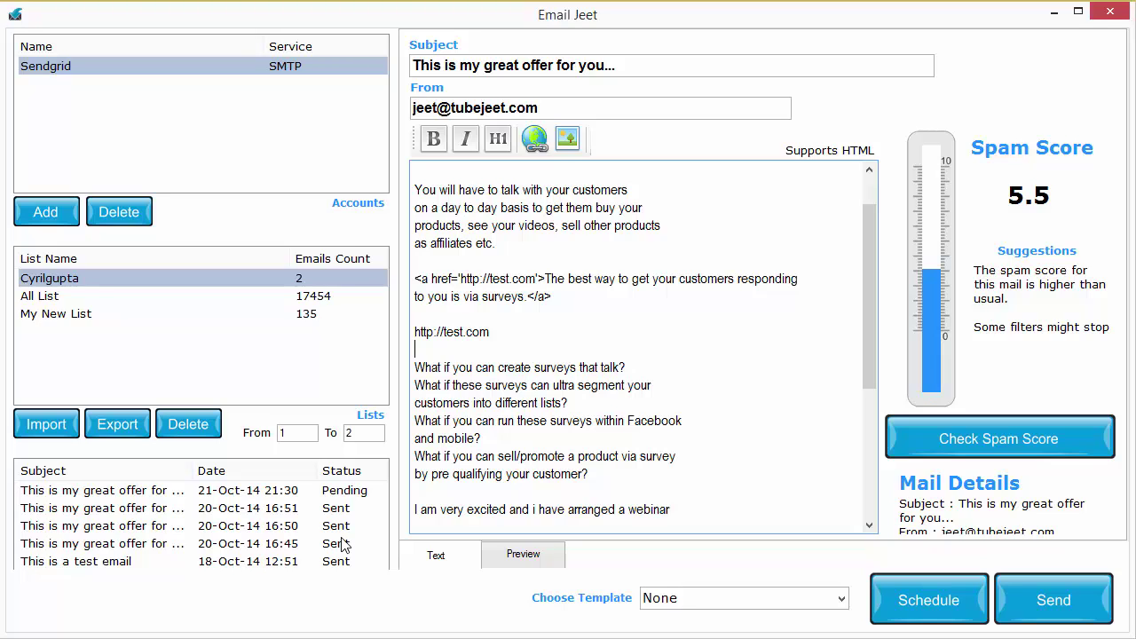
double_click(310, 543)
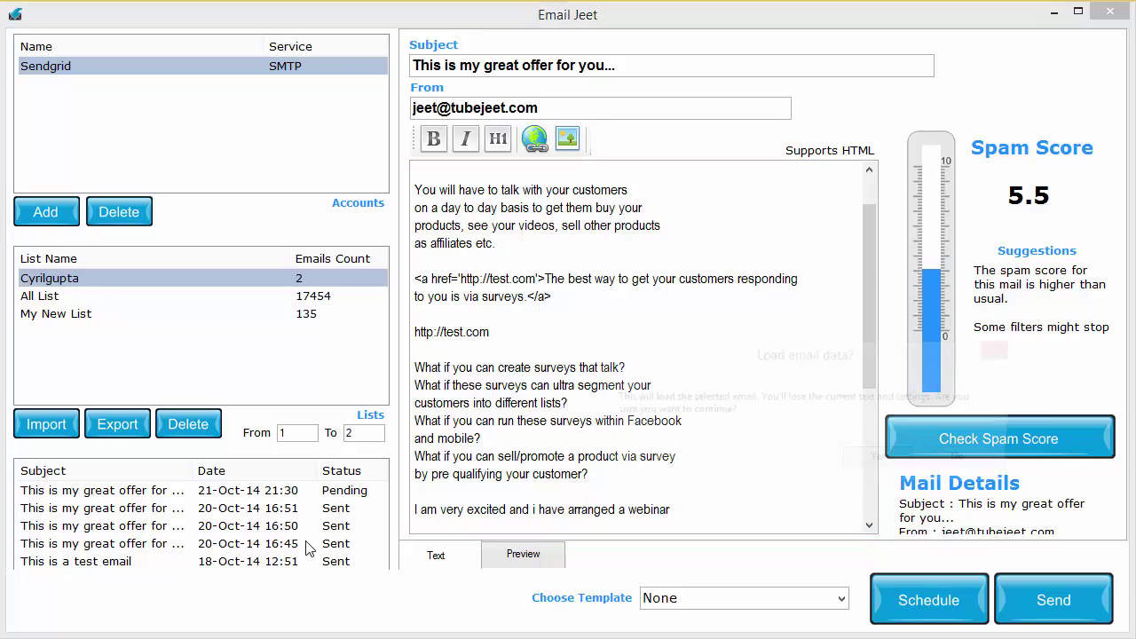
click(883, 462)
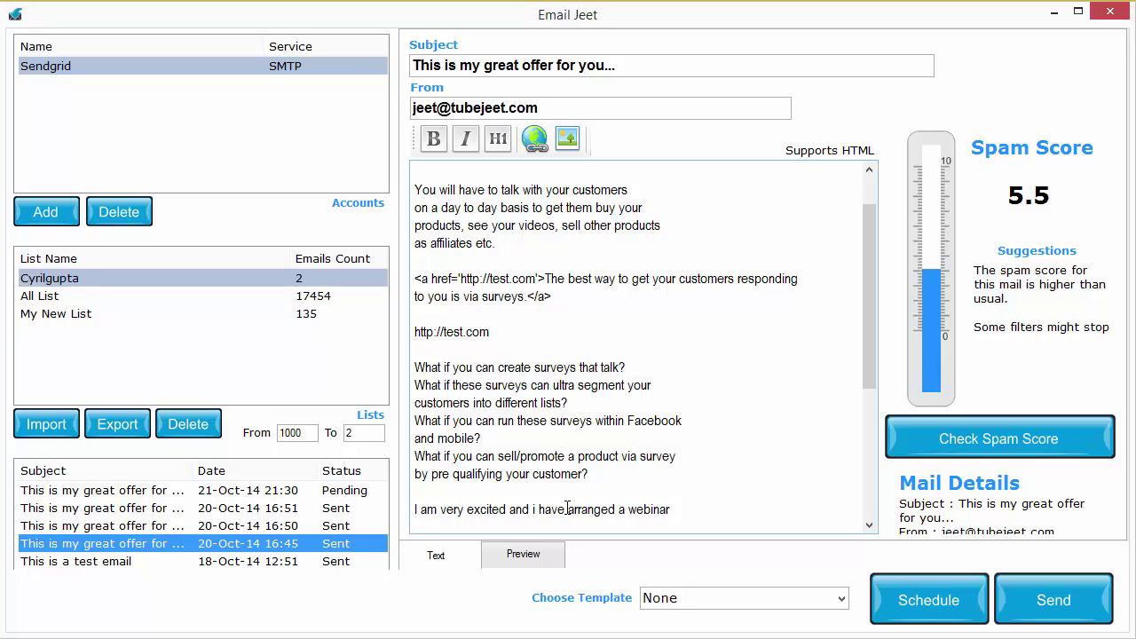
Open the CSV export for the selected email list and cancel it without saving a file
click(115, 432)
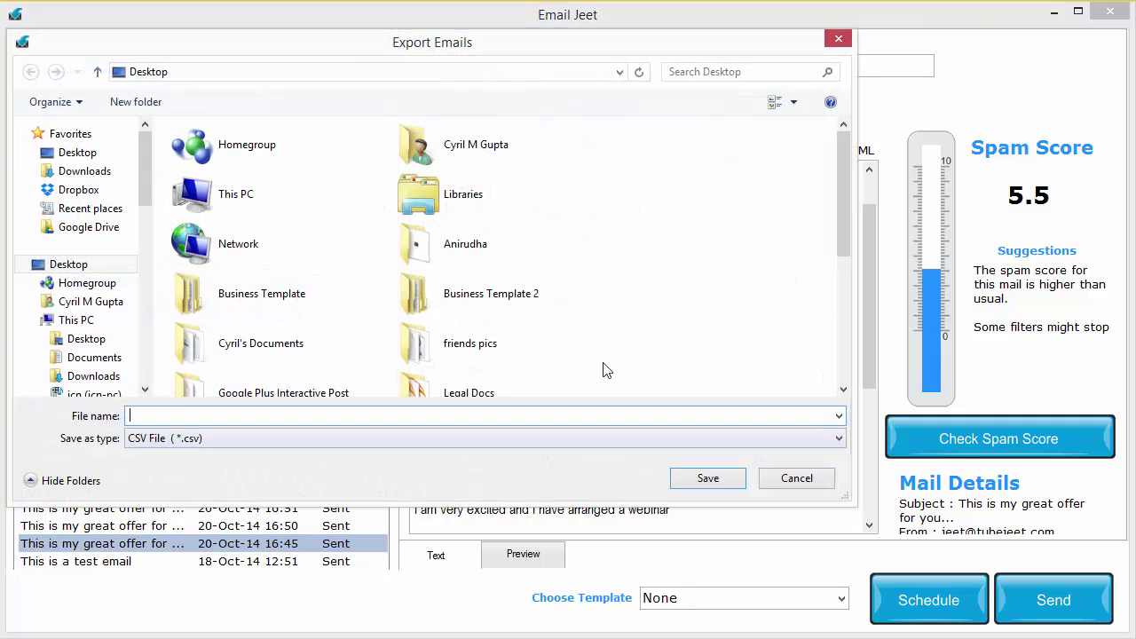
click(779, 478)
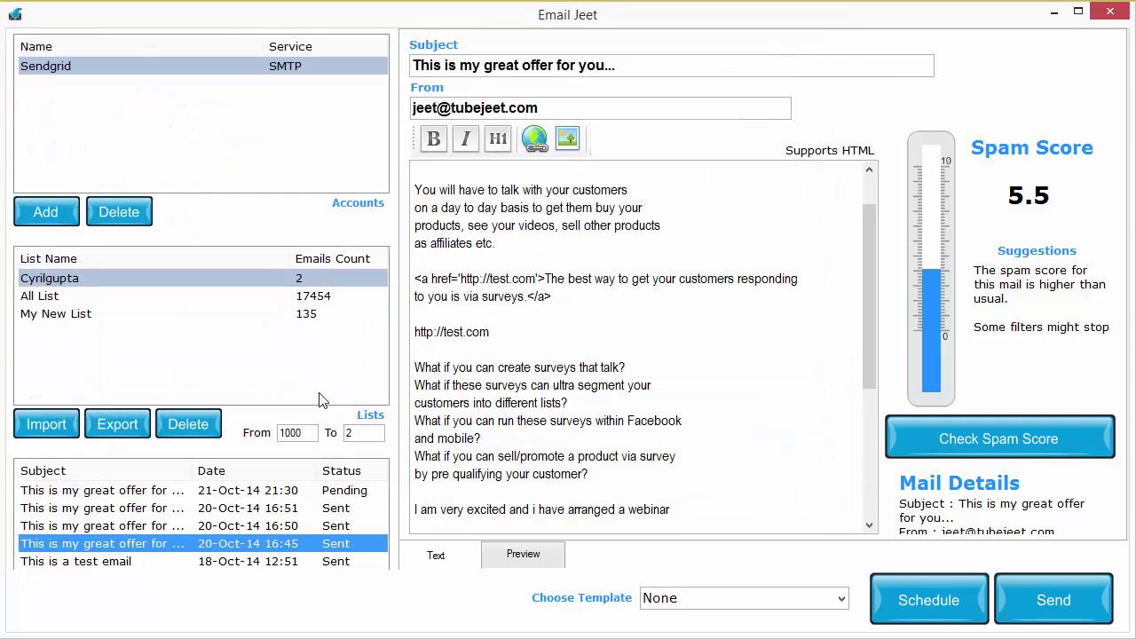